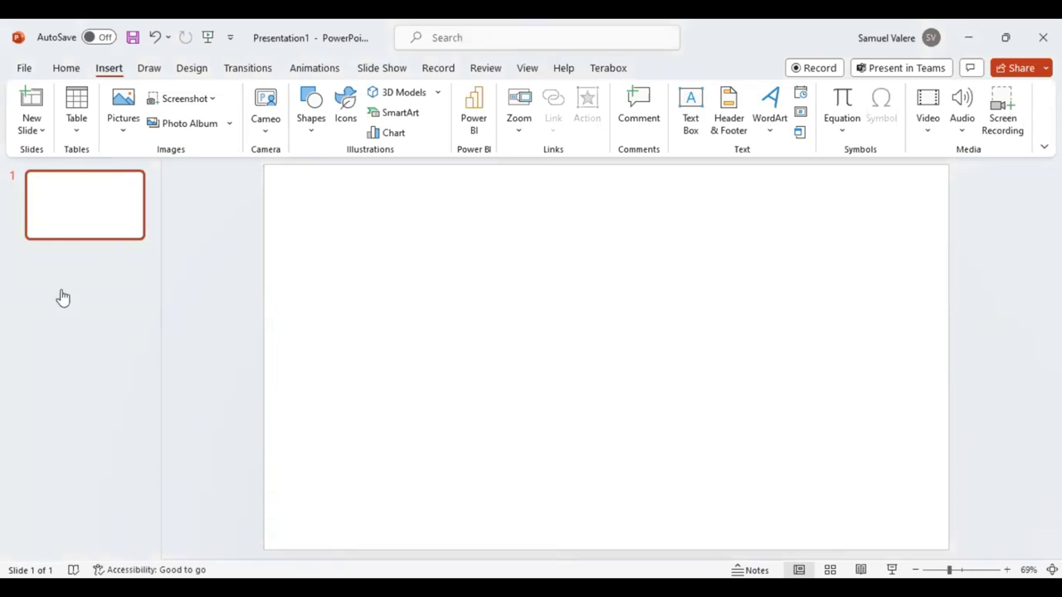
# Open the Insert Picture dialog for pictures from this device using Alt+N, P, D.
pyautogui.hotkey('alt', 'n')
pyautogui.press('p')
pyautogui.press('d')
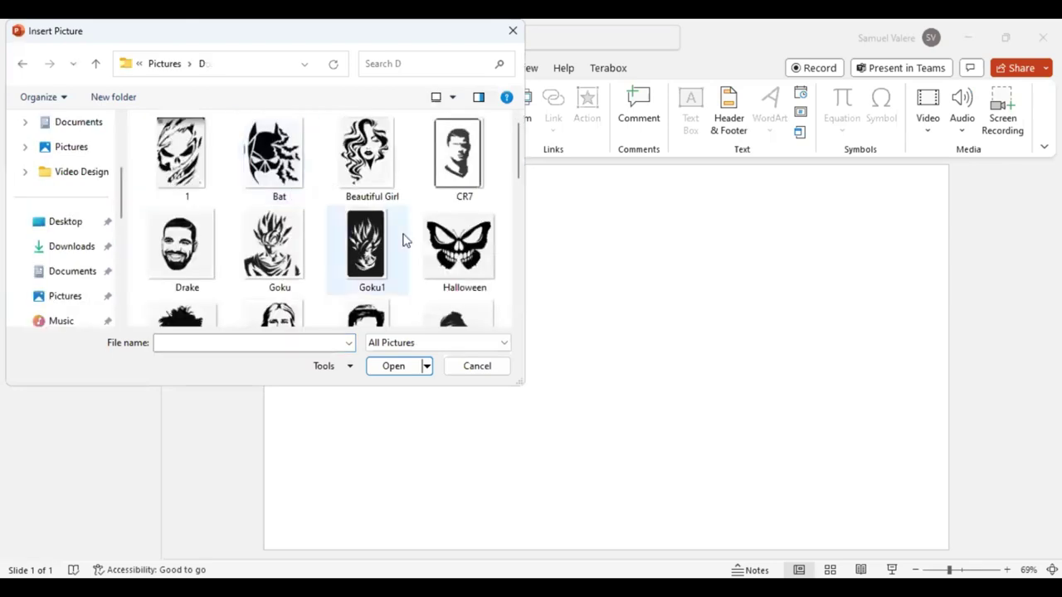
# Insert the Halloween picture, enlarge and centre it, and set 81% transparency.
pyautogui.click(448, 242)
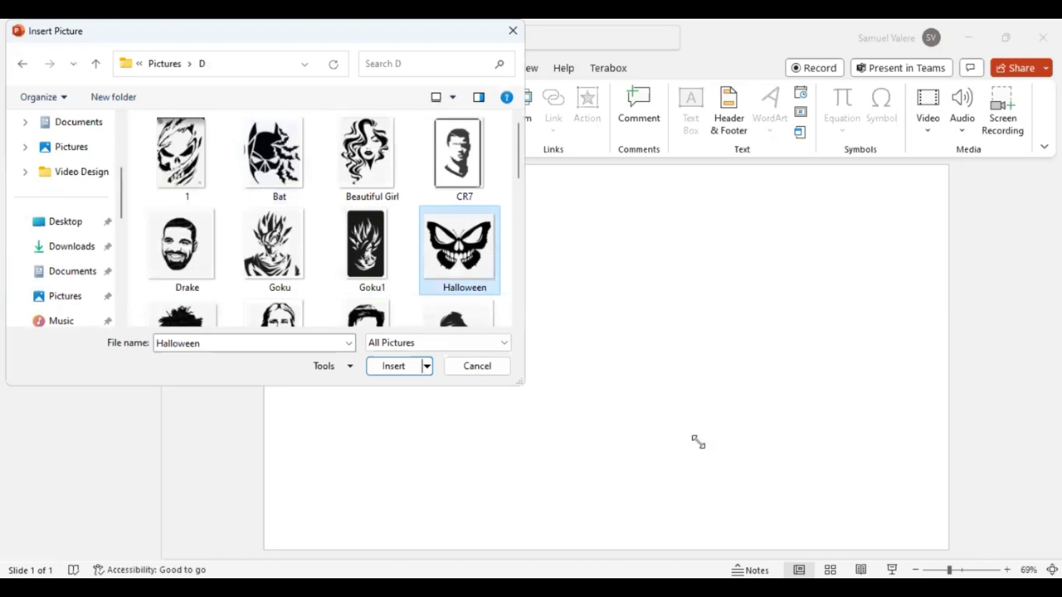
pyautogui.press('Return')
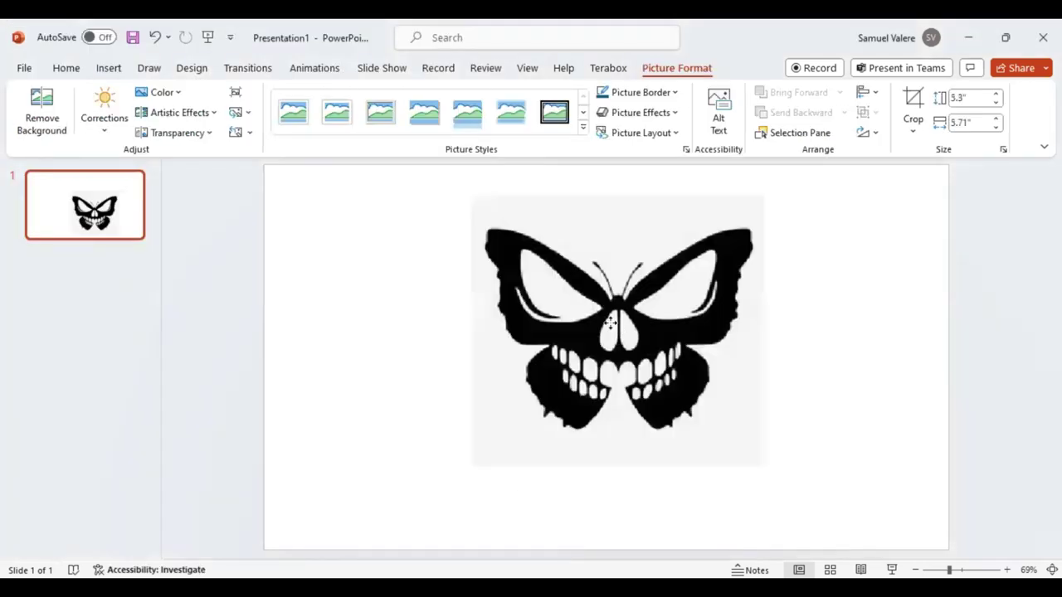
pyautogui.moveTo(753, 456); pyautogui.dragTo(835, 534)
pyautogui.moveTo(614, 367); pyautogui.dragTo(629, 369)
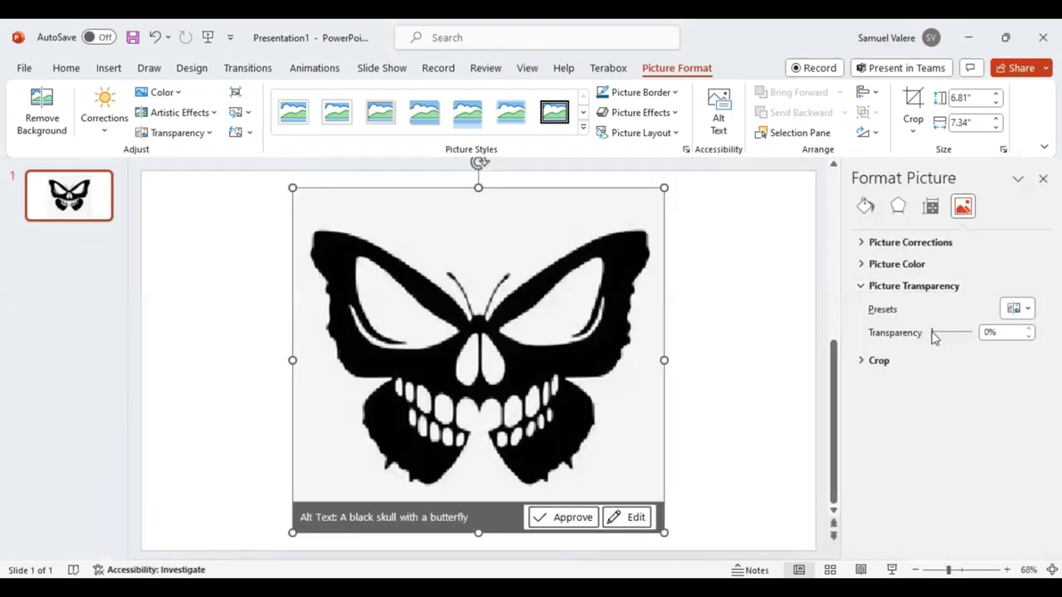
pyautogui.moveTo(932, 335); pyautogui.dragTo(965, 340)
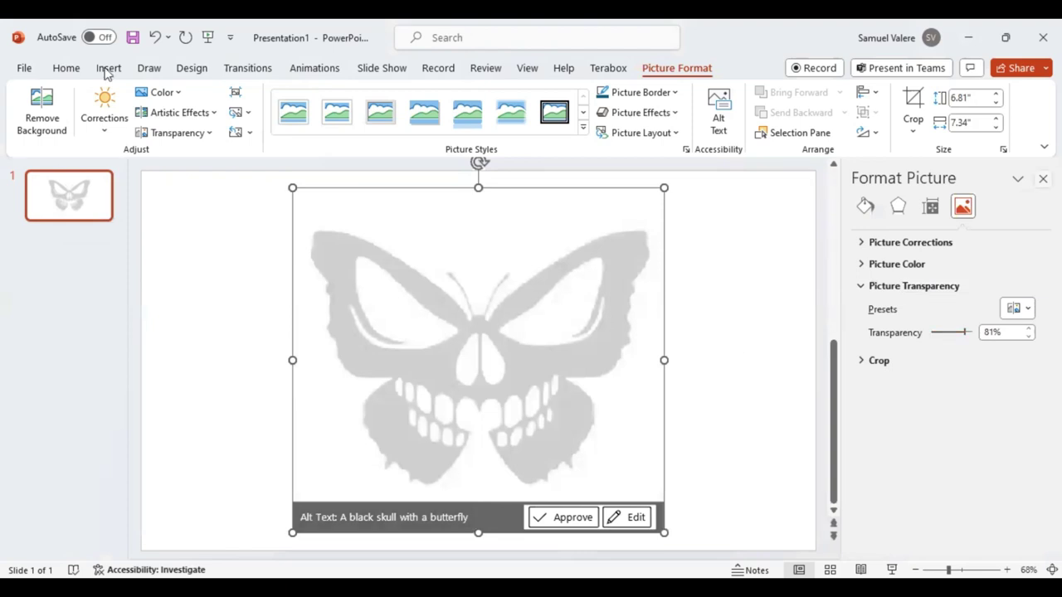
pyautogui.click(109, 68)
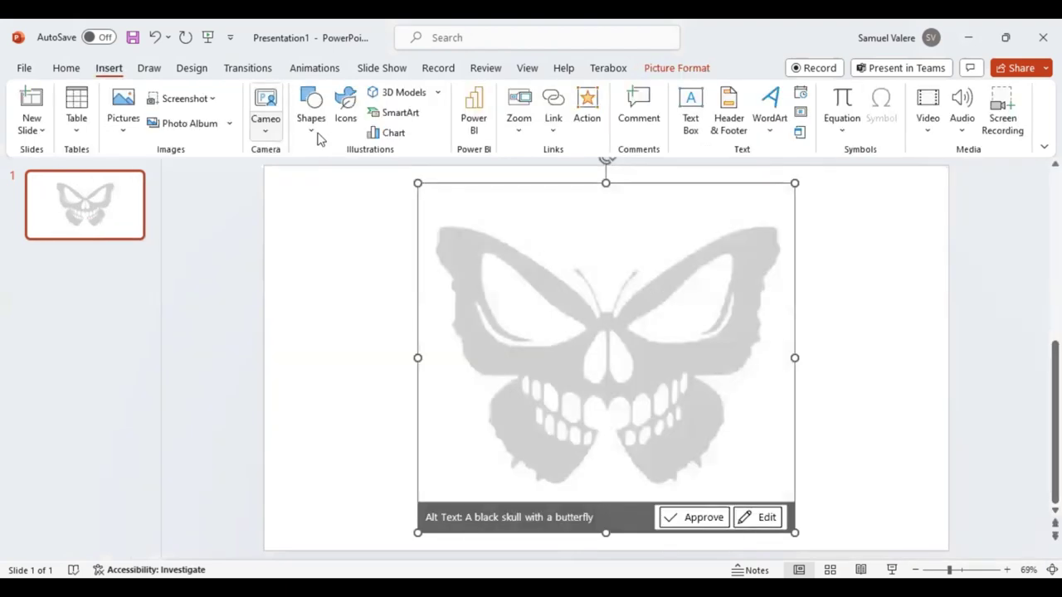
# Trace the left eye socket as a closed Freeform shape and nudge it onto the eye.
pyautogui.click(315, 137)
pyautogui.click(331, 184)
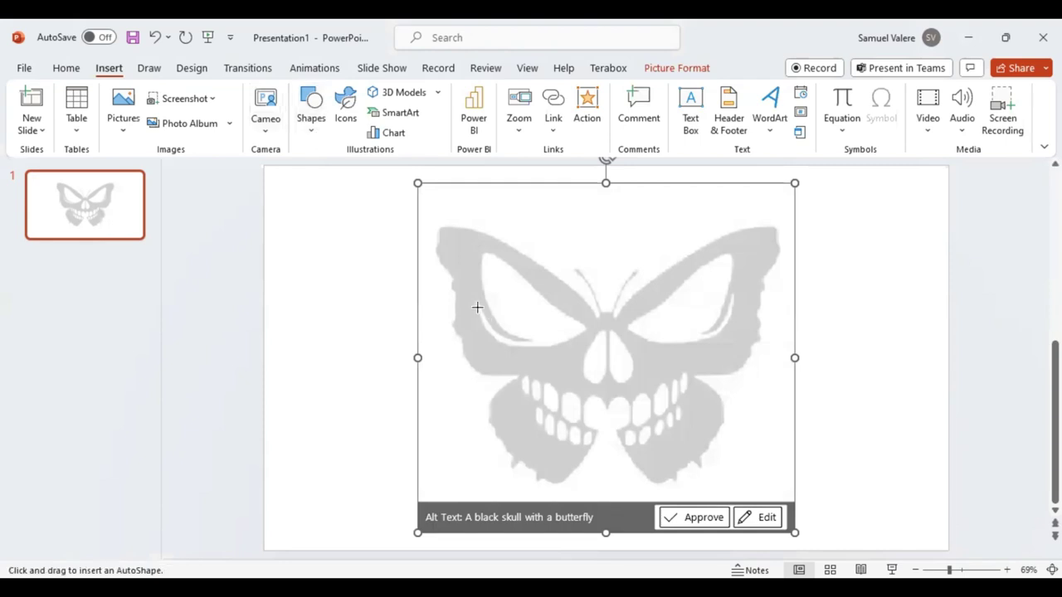
pyautogui.moveTo(476, 304)
pyautogui.mouseDown()
pyautogui.moveTo(497, 342)
pyautogui.moveTo(544, 345)
pyautogui.moveTo(585, 327)
pyautogui.mouseUp()
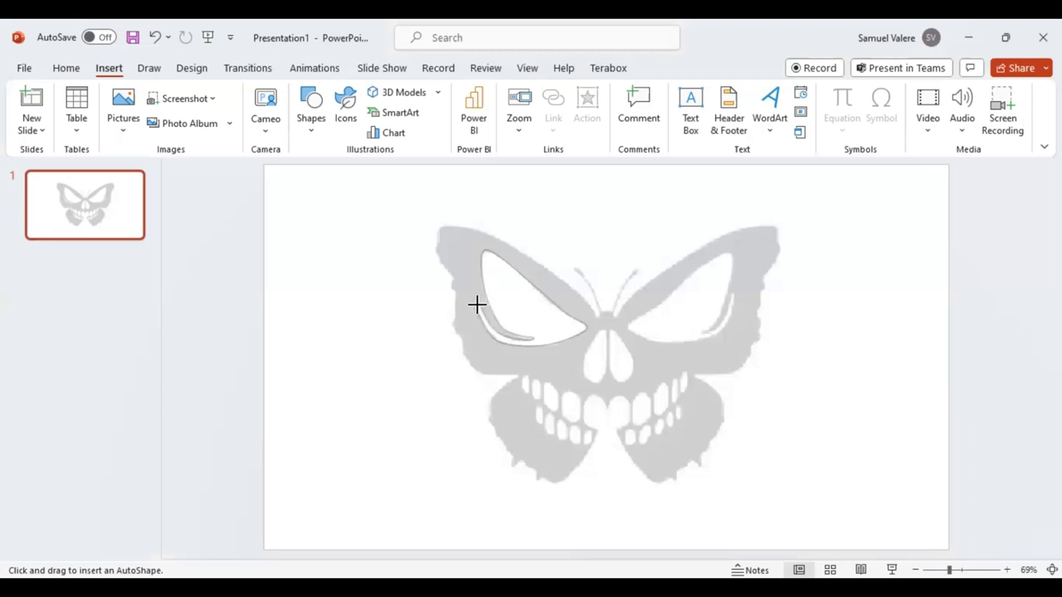
pyautogui.click(473, 304)
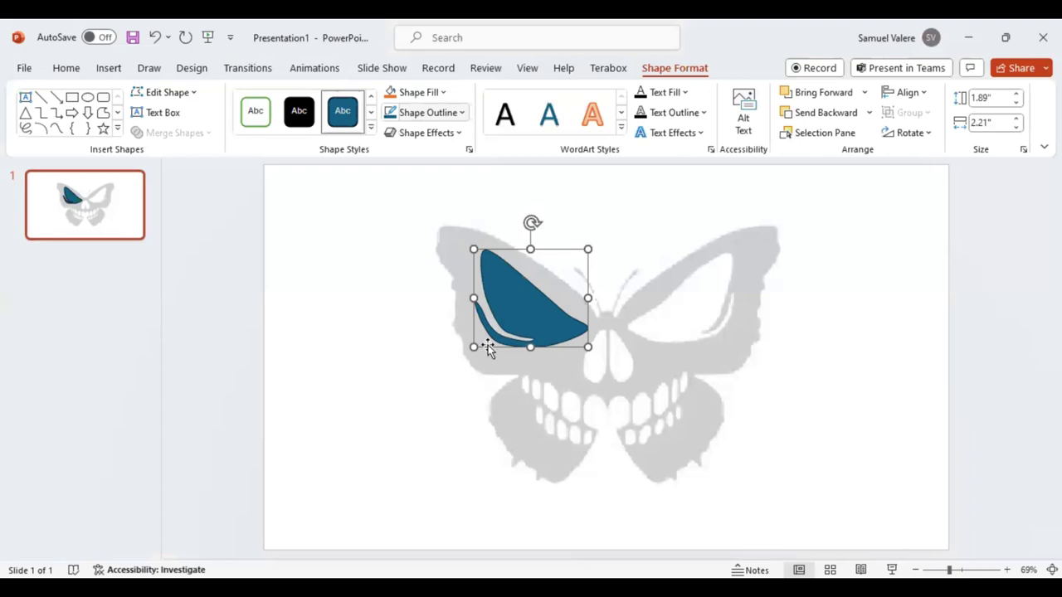
pyautogui.moveTo(506, 312); pyautogui.dragTo(514, 320)
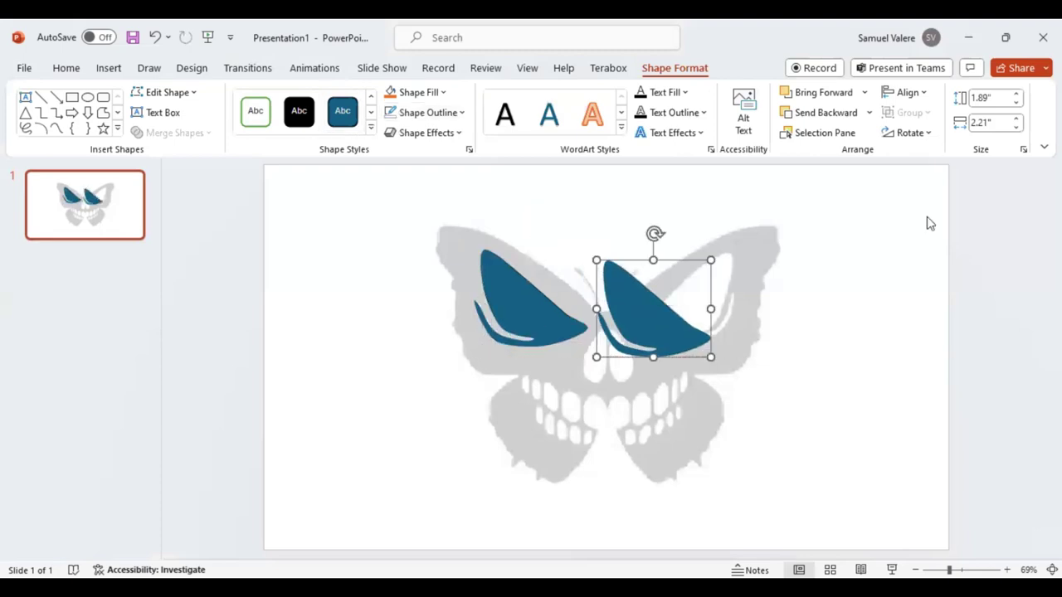
# Align the mirrored eye over the right socket and start a freeform around the left nostril.
pyautogui.moveTo(685, 318); pyautogui.dragTo(679, 325)
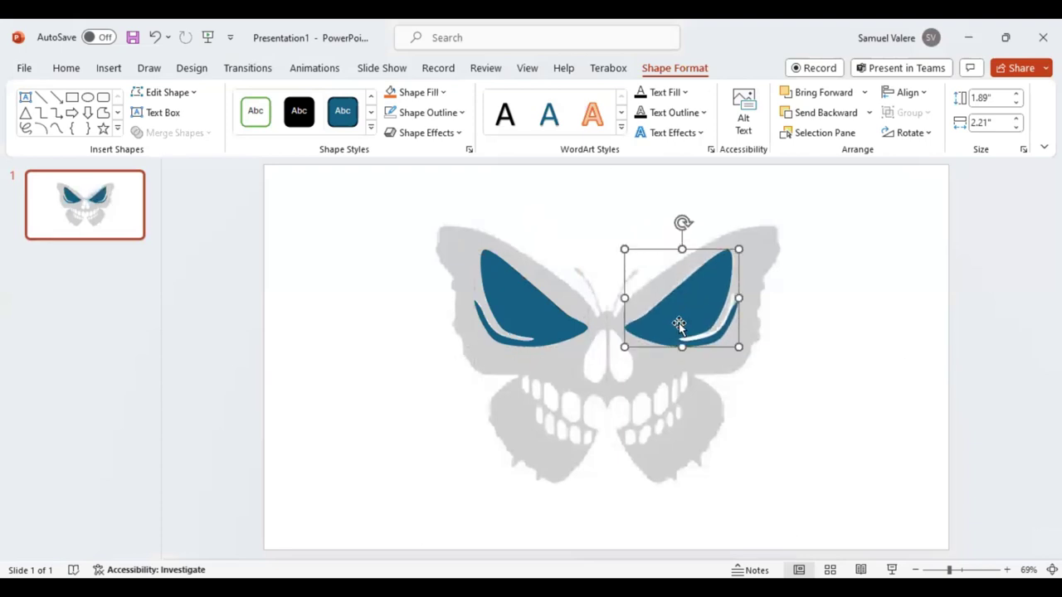
pyautogui.click(55, 128)
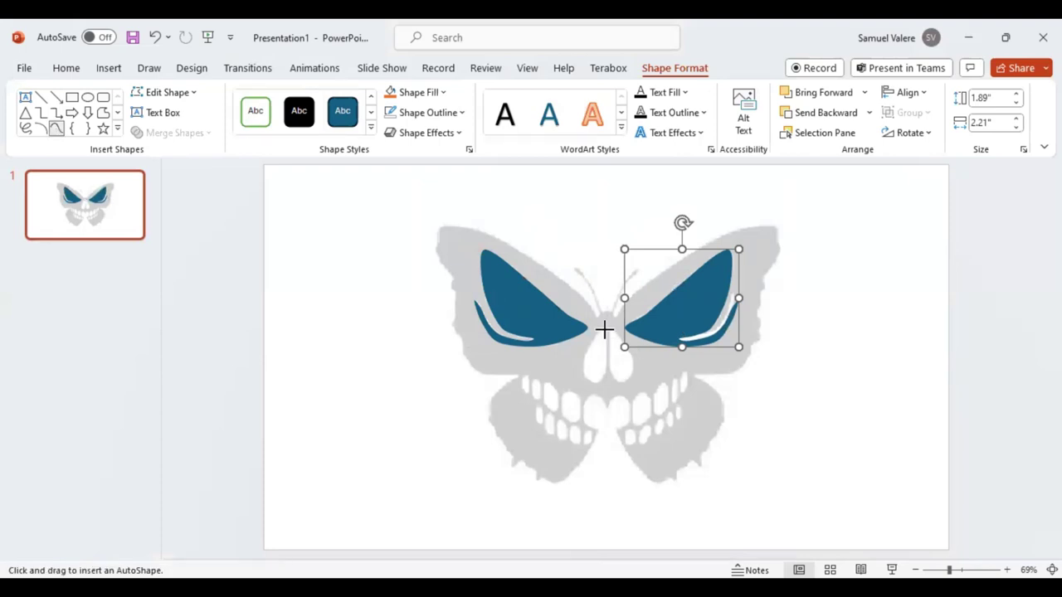
pyautogui.click(599, 329)
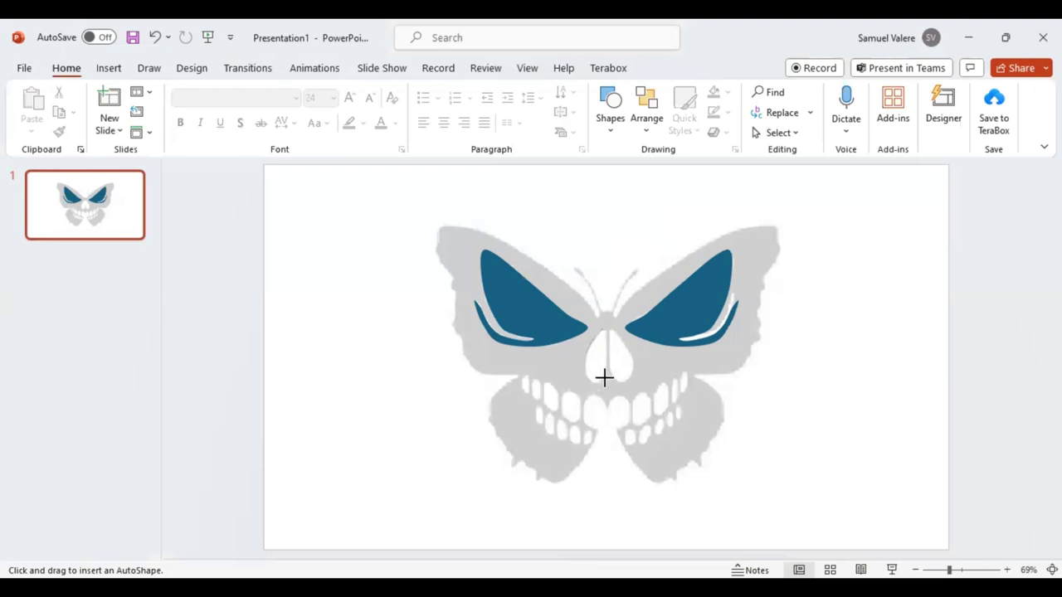
# Close the left nostril shape, place a mirrored copy on the right nostril, and begin the first tooth.
pyautogui.click(604, 330)
pyautogui.click(603, 330)
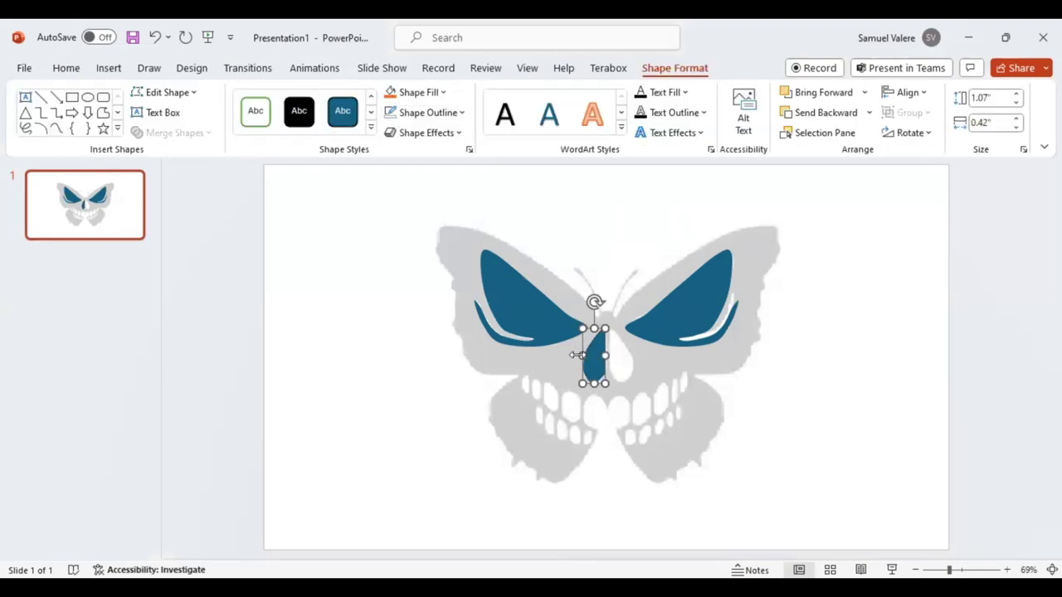
pyautogui.moveTo(603, 357); pyautogui.dragTo(612, 365)
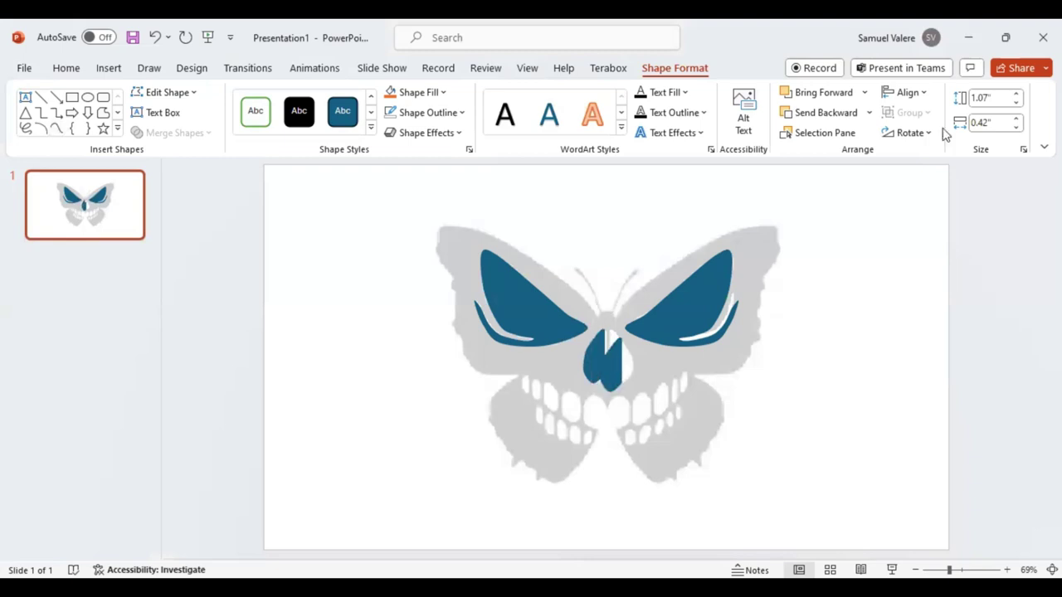
pyautogui.hotkey('ctrl', 'y')
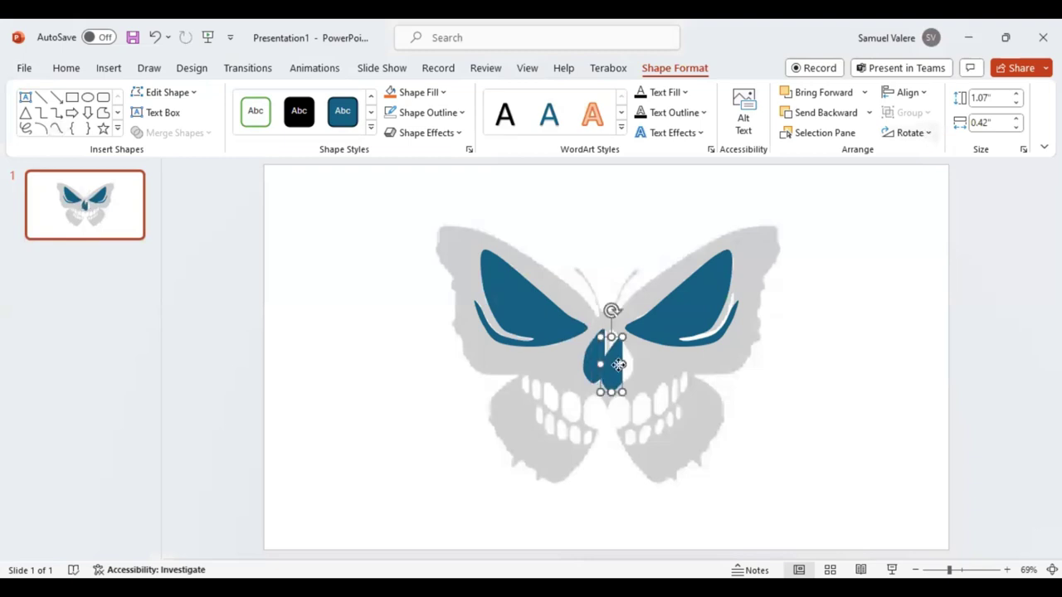
pyautogui.moveTo(612, 362); pyautogui.dragTo(621, 361)
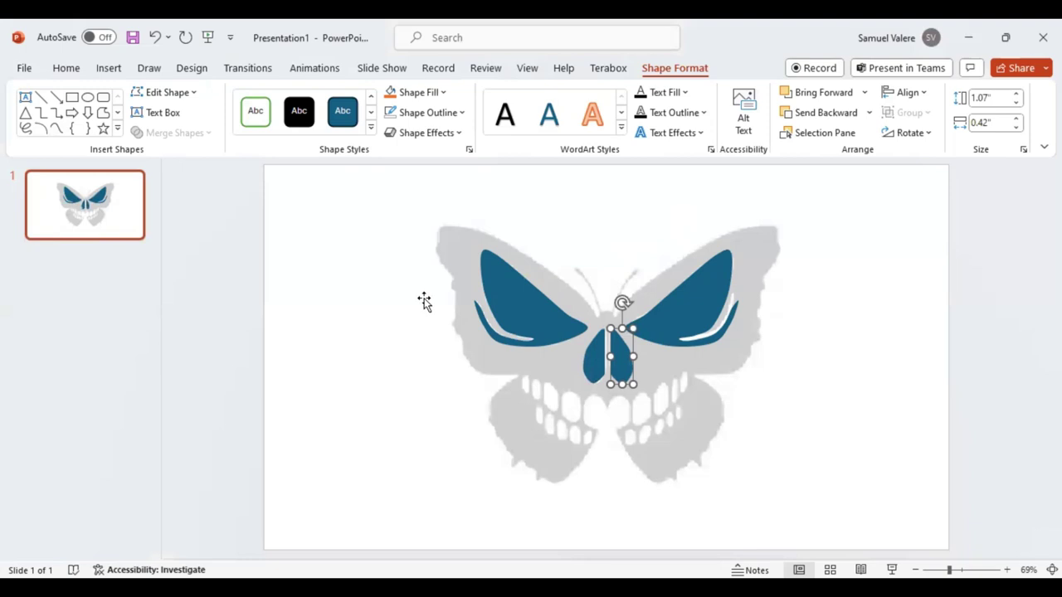
pyautogui.click(55, 128)
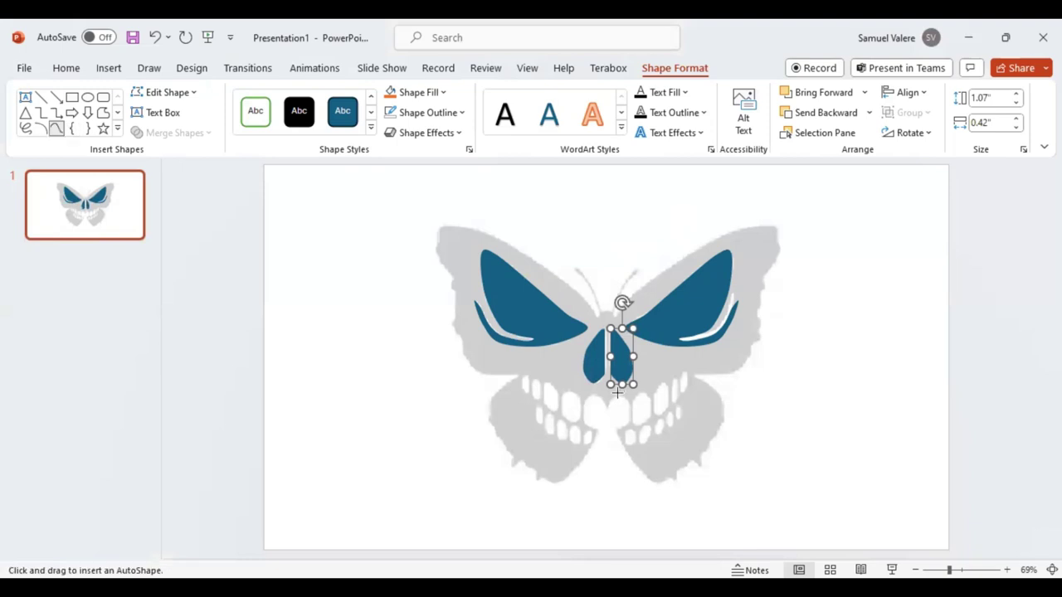
pyautogui.click(525, 390)
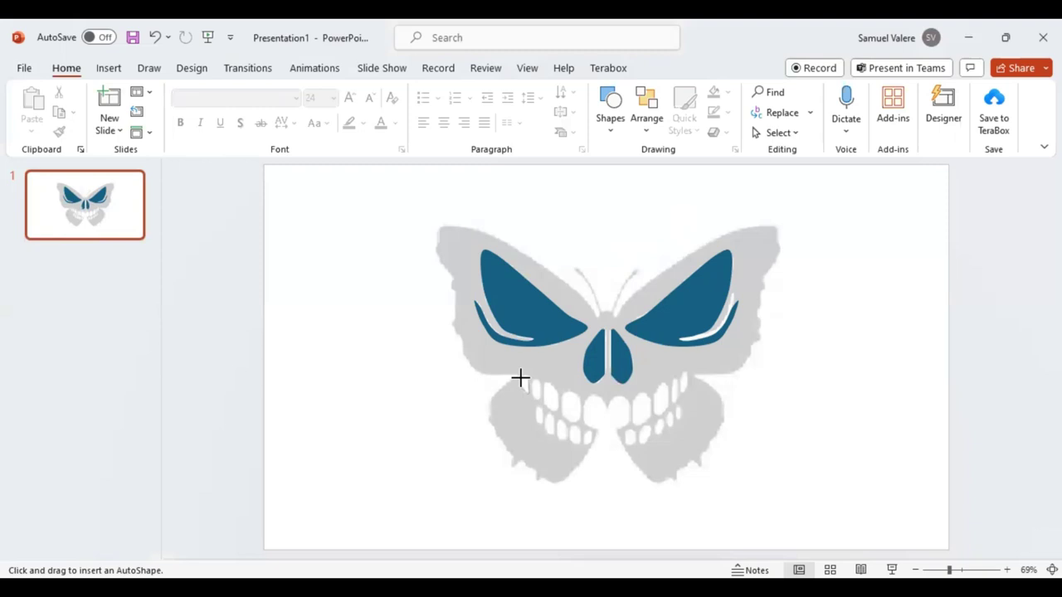
# Finish the leftmost tooth shape and zoom in on the teeth.
pyautogui.click(524, 381)
pyautogui.press('Escape')
pyautogui.click(524, 423)
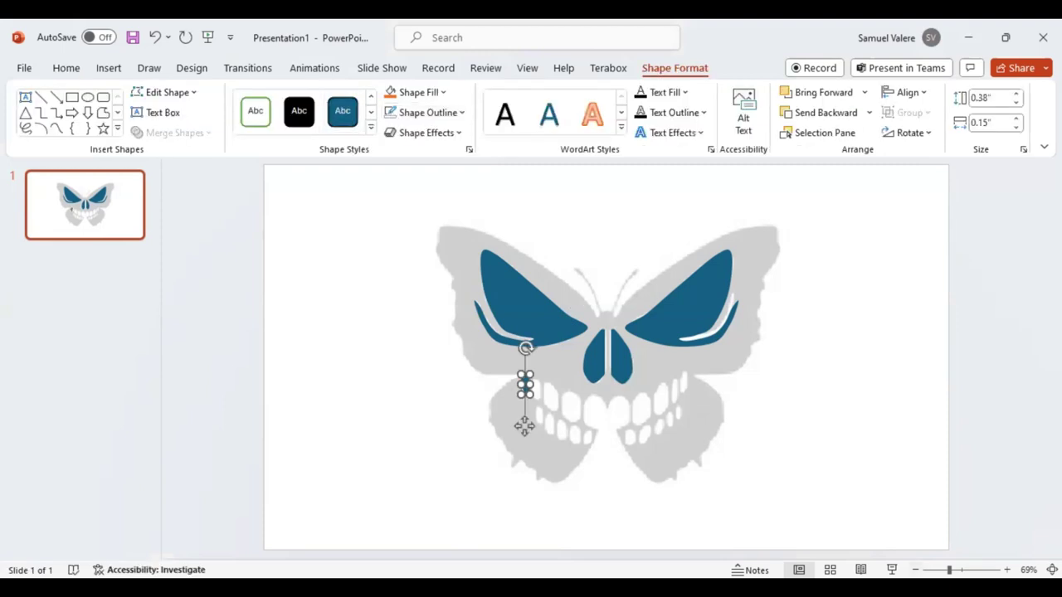
pyautogui.click(958, 569)
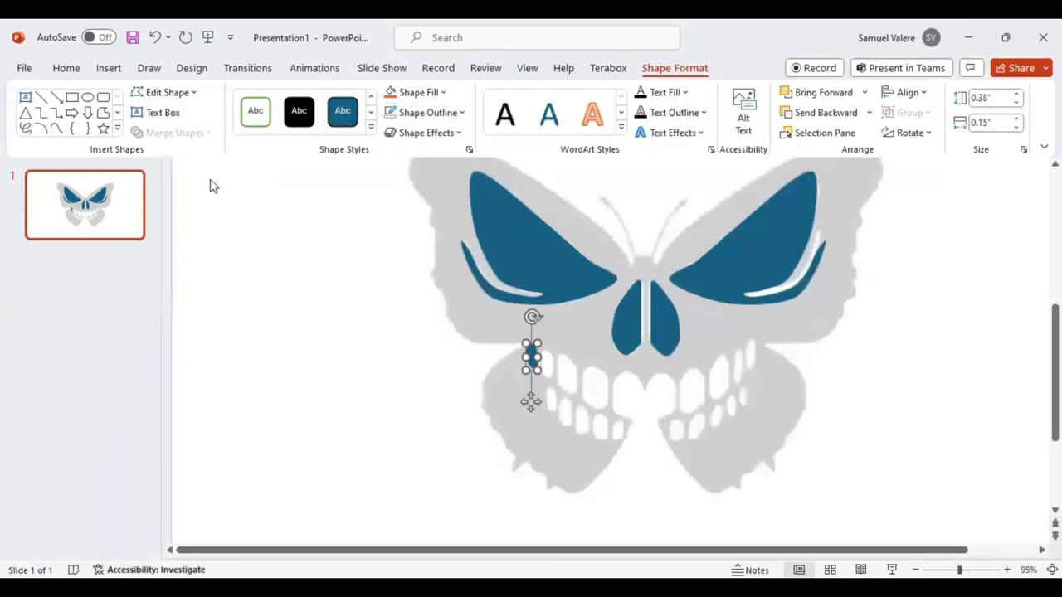
# Trace the next two upper-left teeth as freeform shapes.
pyautogui.click(56, 129)
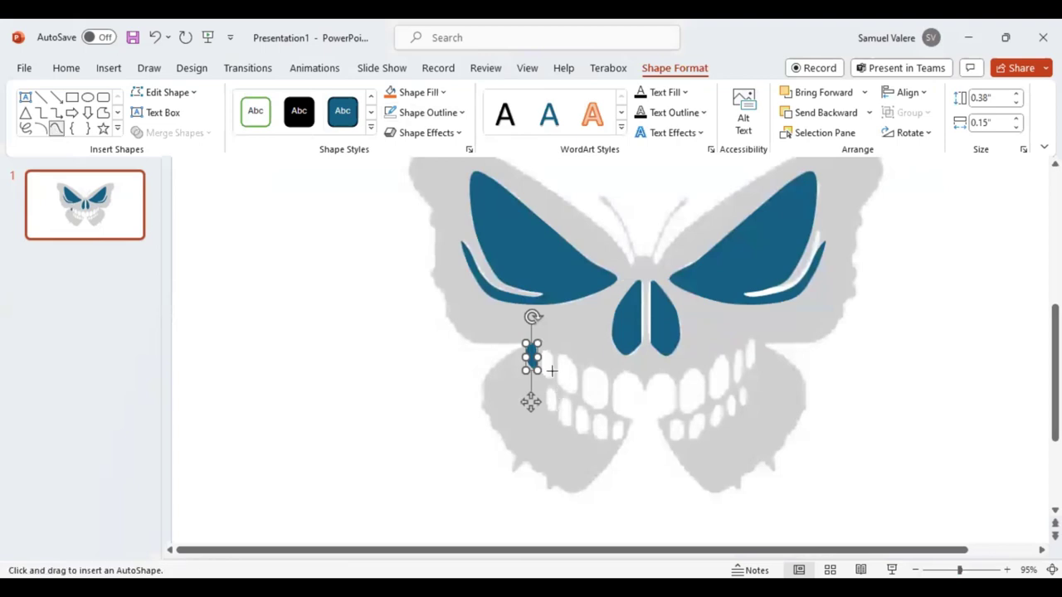
pyautogui.click(552, 374)
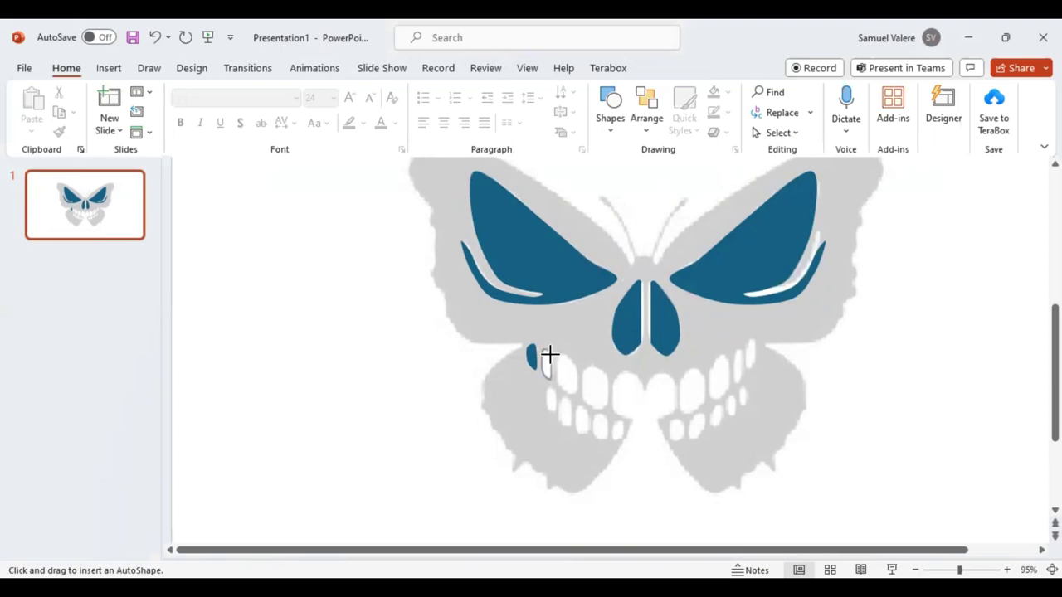
pyautogui.click(549, 354)
pyautogui.doubleClick(549, 354)
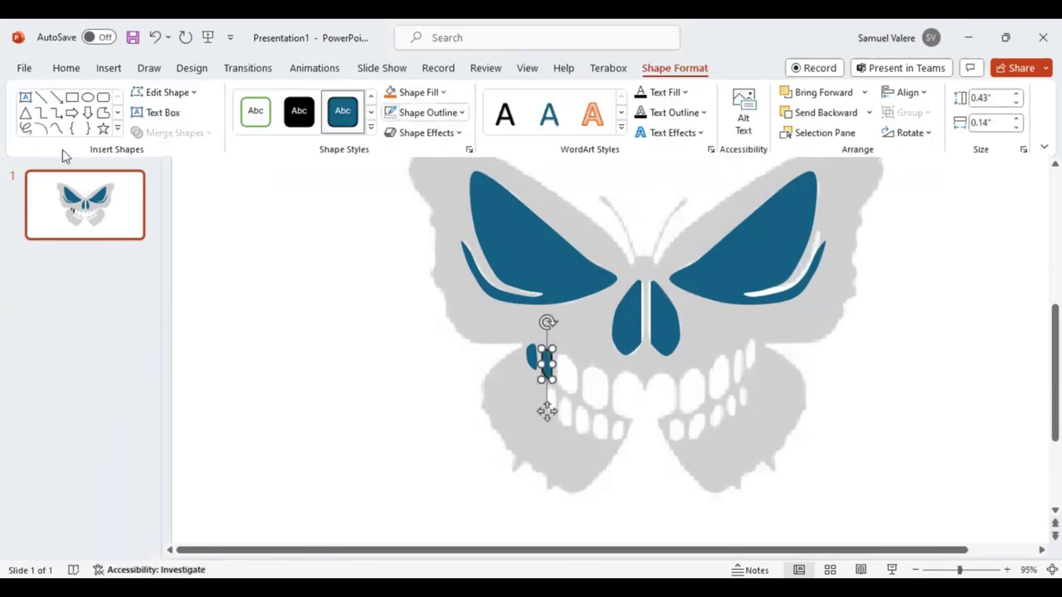
pyautogui.click(56, 129)
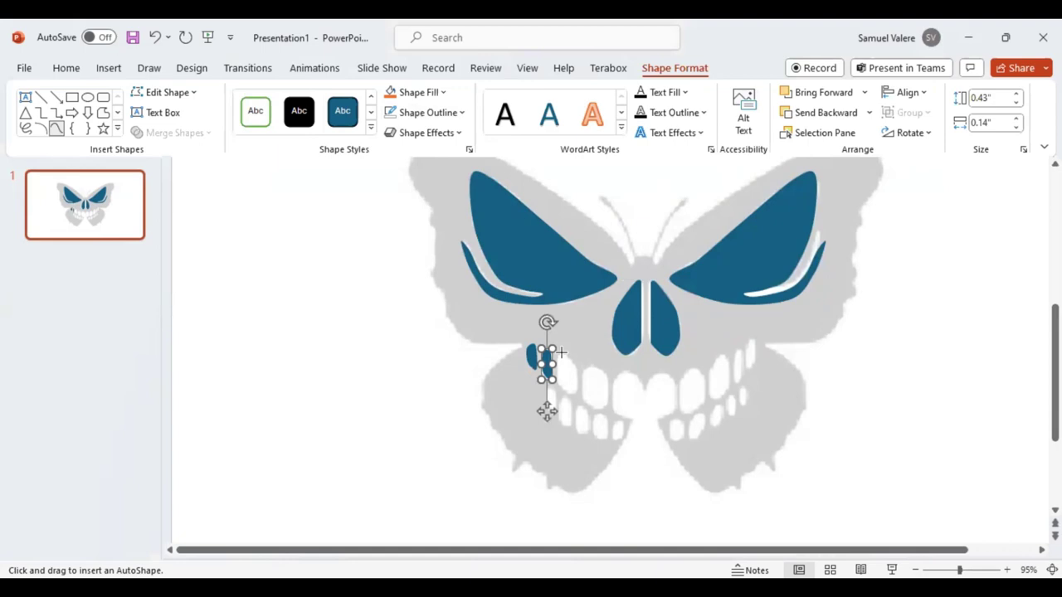
pyautogui.click(571, 365)
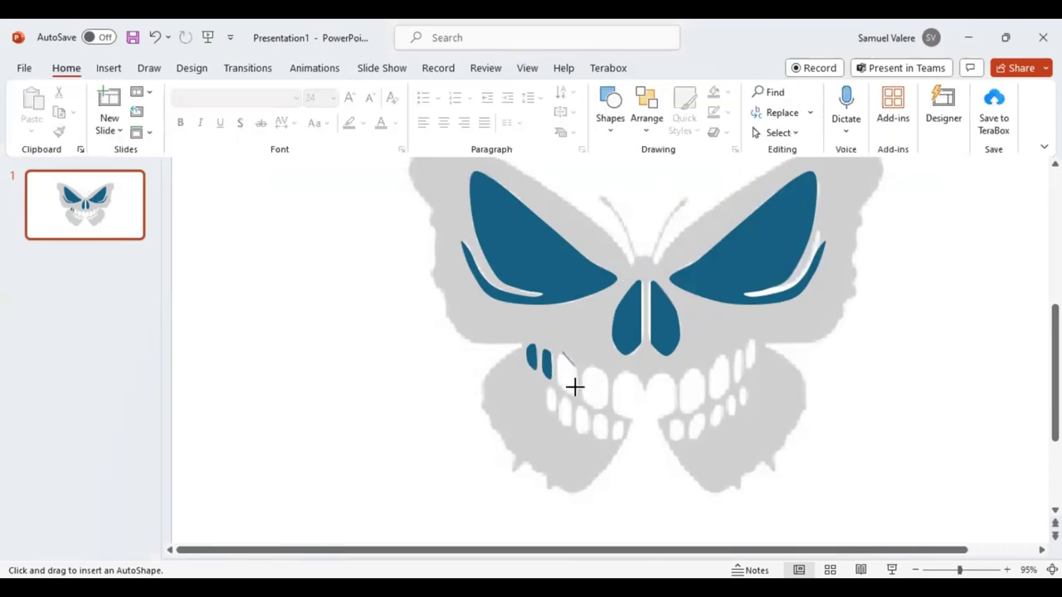
pyautogui.moveTo(574, 387)
pyautogui.mouseDown()
pyautogui.moveTo(558, 381)
pyautogui.moveTo(561, 353)
pyautogui.mouseUp()
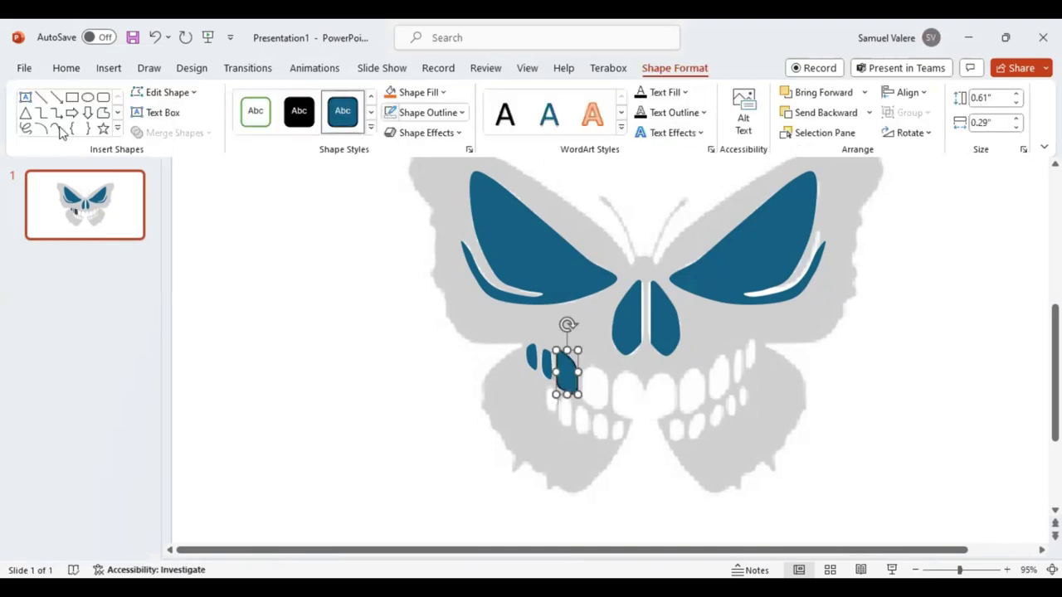
# Trace the last remaining upper-left tooth as a closed freeform.
pyautogui.click(57, 128)
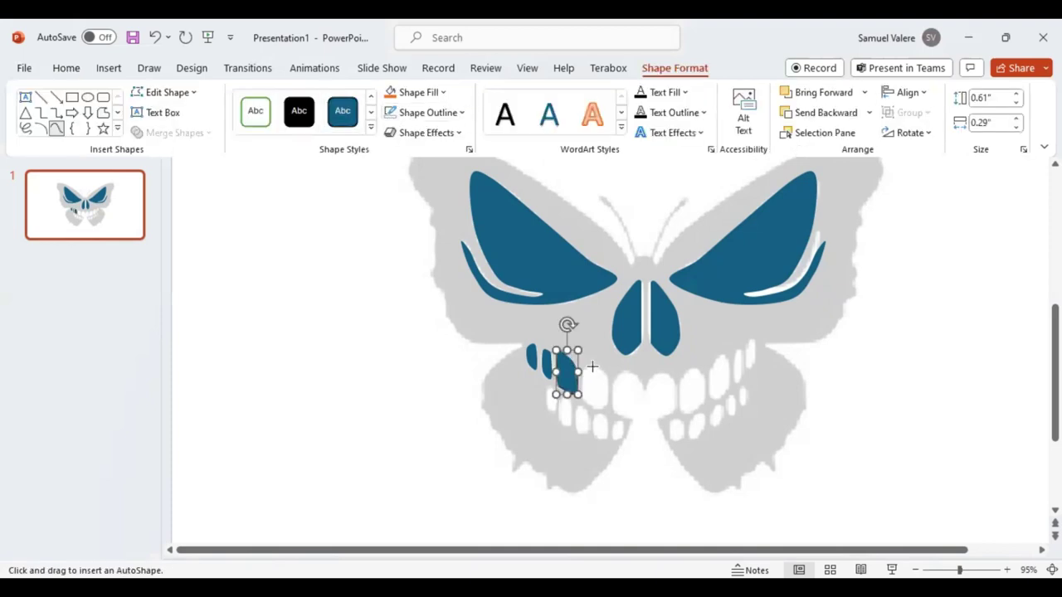
pyautogui.click(593, 367)
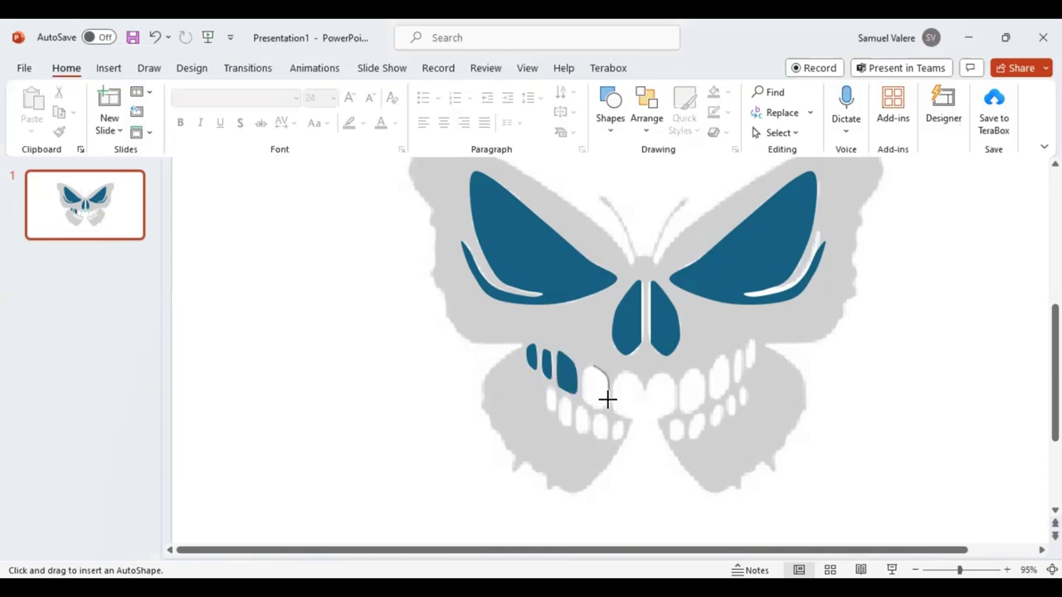
pyautogui.moveTo(607, 399); pyautogui.dragTo(602, 404)
pyautogui.moveTo(588, 367); pyautogui.dragTo(589, 368)
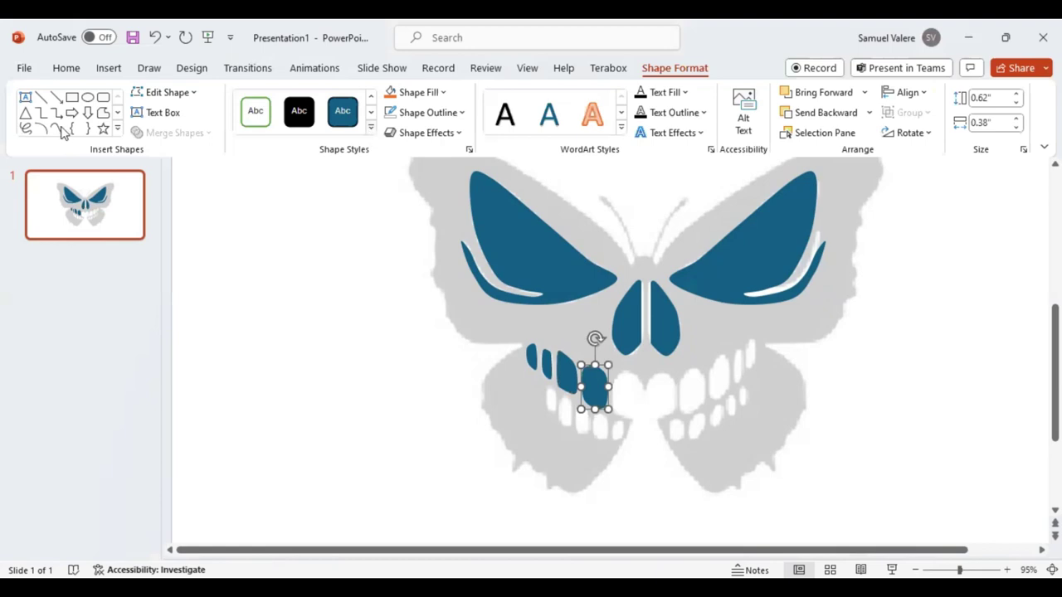
# Trace the first two upper-right teeth as freeform shapes.
pyautogui.click(56, 129)
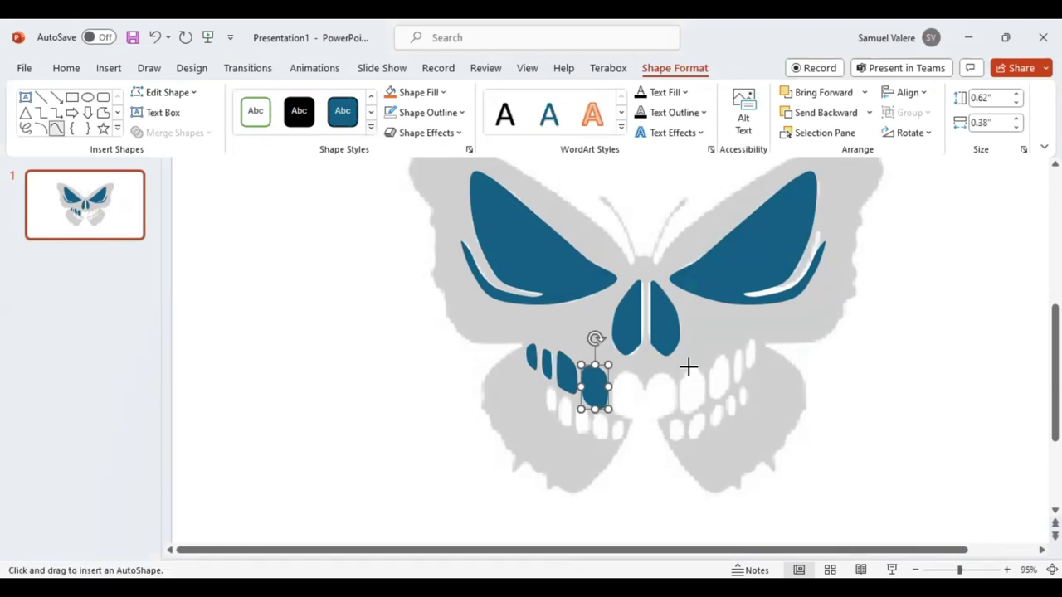
pyautogui.click(685, 375)
pyautogui.moveTo(695, 374)
pyautogui.mouseDown()
pyautogui.moveTo(702, 404)
pyautogui.moveTo(687, 413)
pyautogui.moveTo(684, 371)
pyautogui.mouseUp()
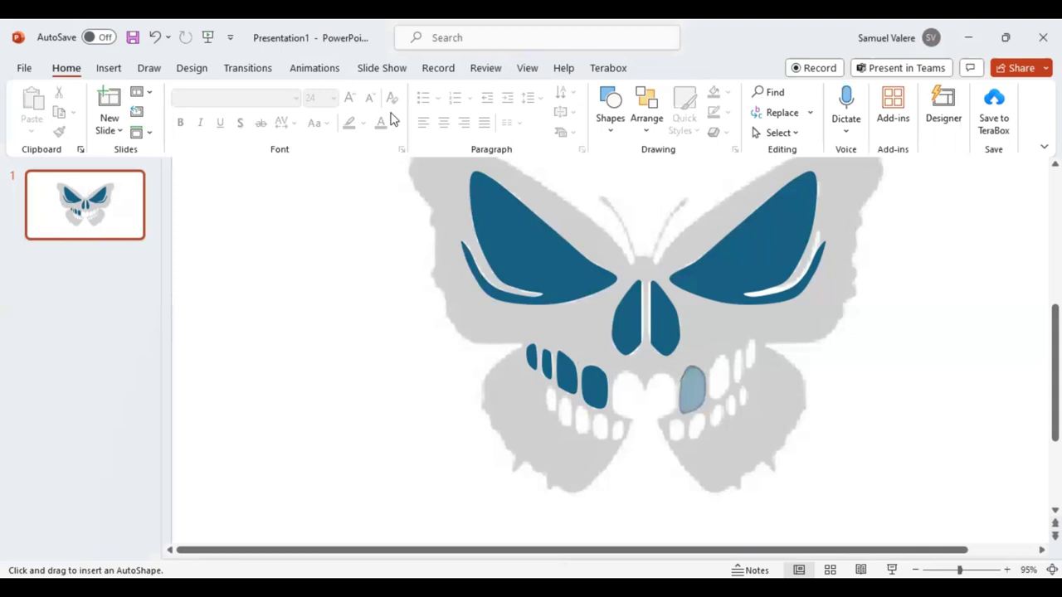
pyautogui.click(56, 129)
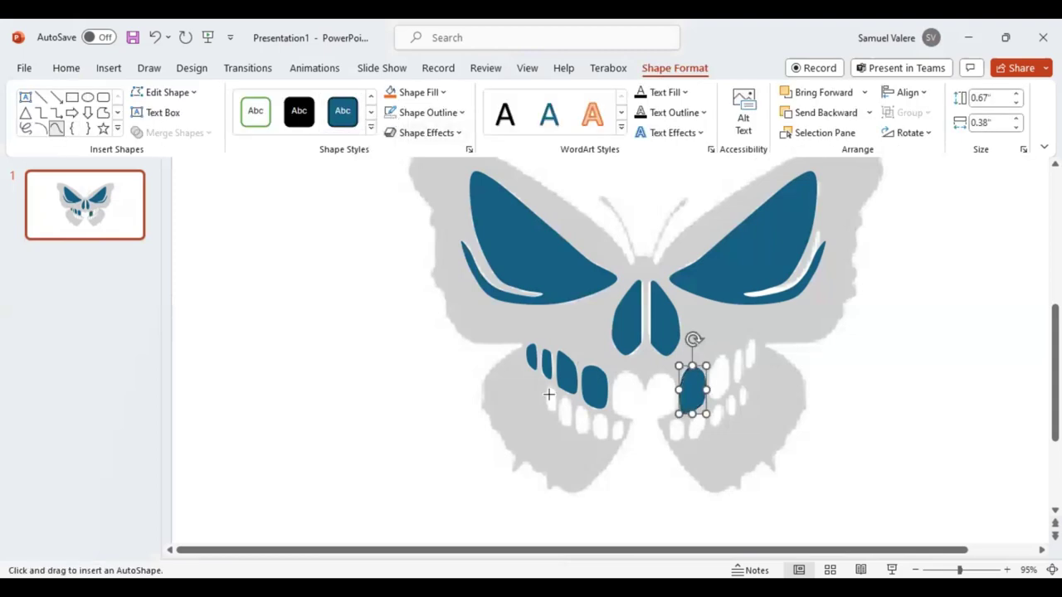
pyautogui.click(716, 357)
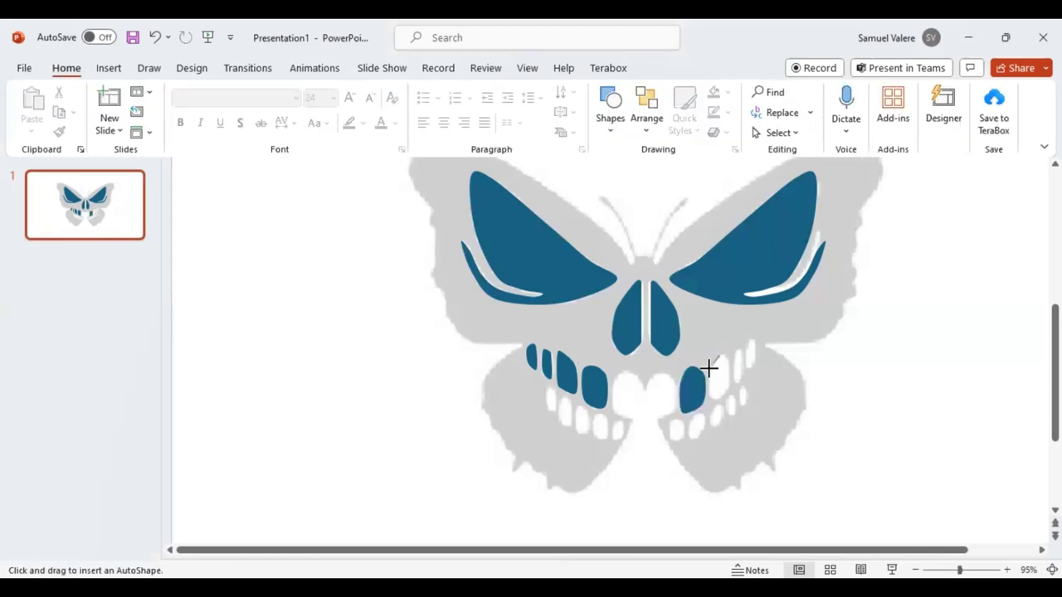
pyautogui.click(711, 381)
pyautogui.click(719, 356)
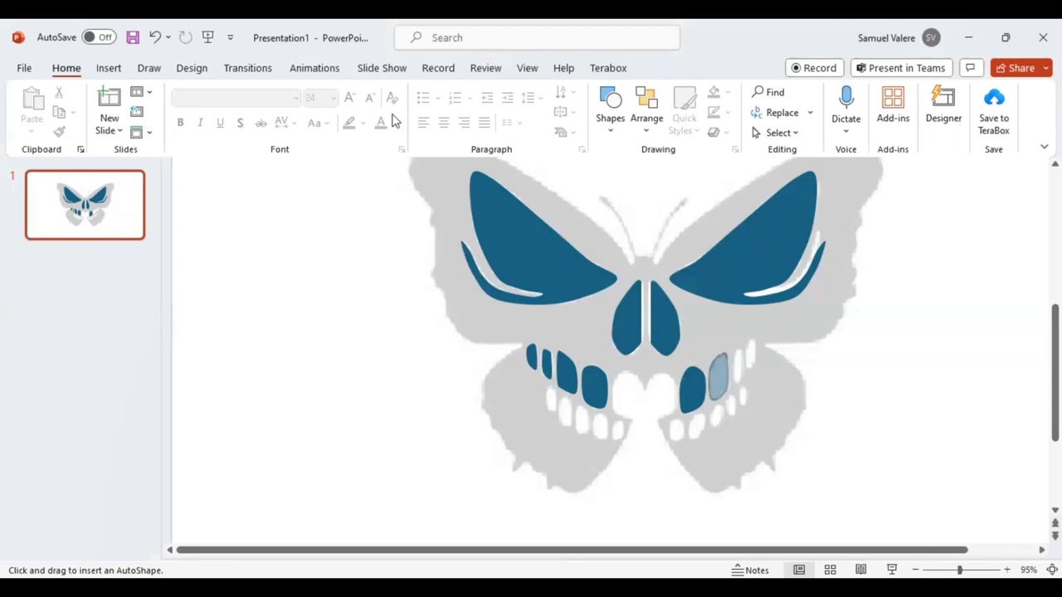
pyautogui.press('Escape')
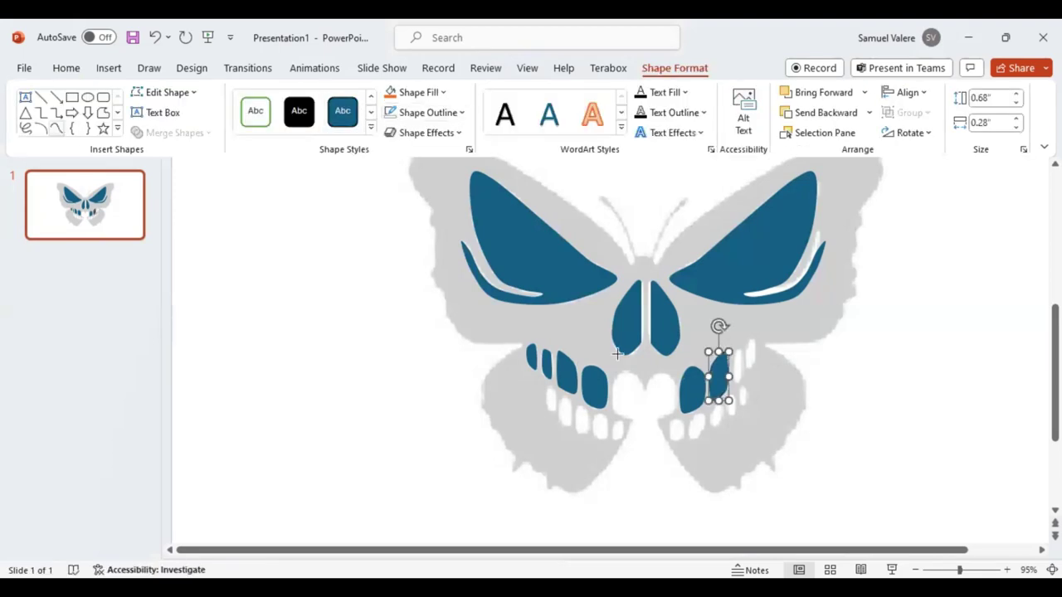
# Trace the remaining upper-right teeth, including the outermost one.
pyautogui.click(739, 369)
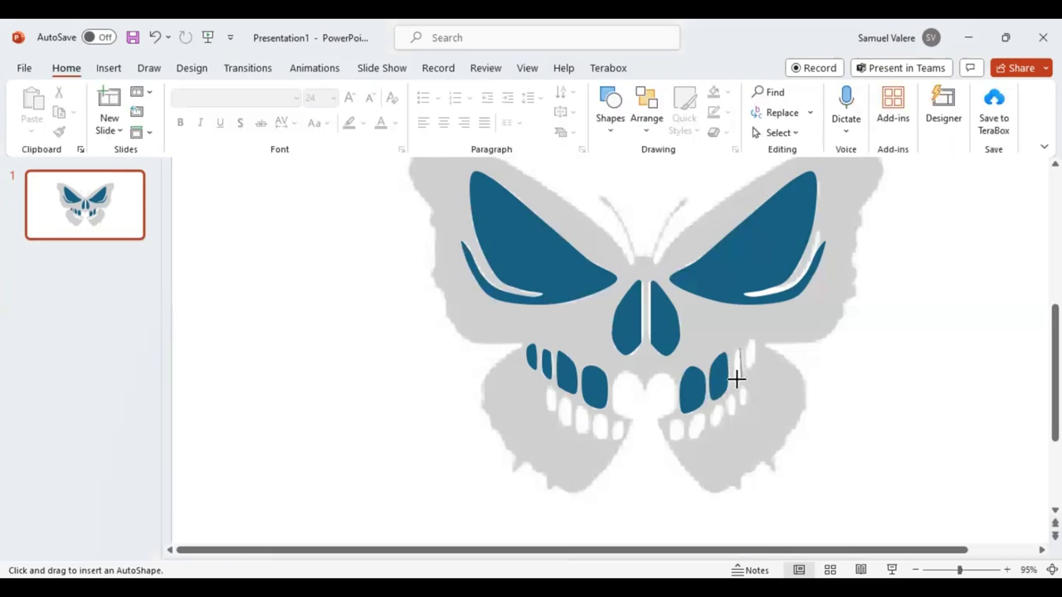
pyautogui.moveTo(736, 378); pyautogui.dragTo(737, 347)
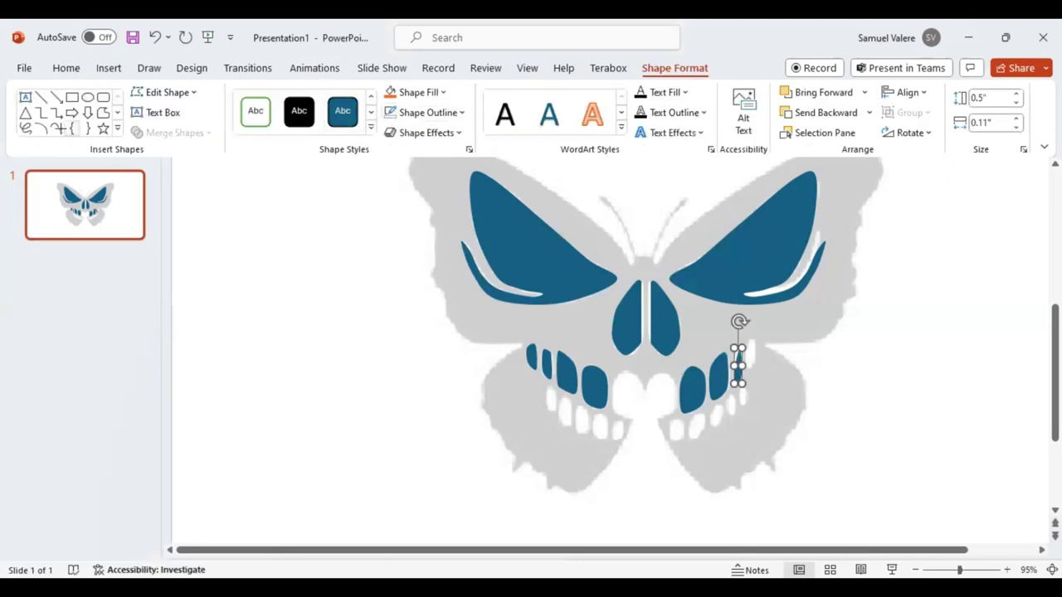
pyautogui.click(56, 129)
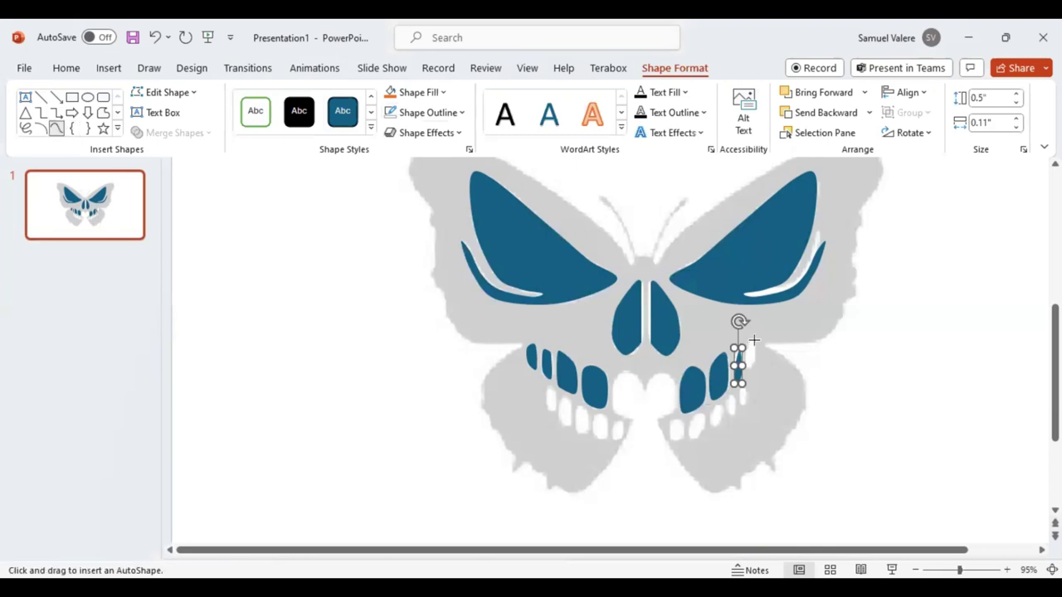
pyautogui.moveTo(753, 340)
pyautogui.mouseDown()
pyautogui.moveTo(749, 367)
pyautogui.moveTo(753, 339)
pyautogui.mouseUp()
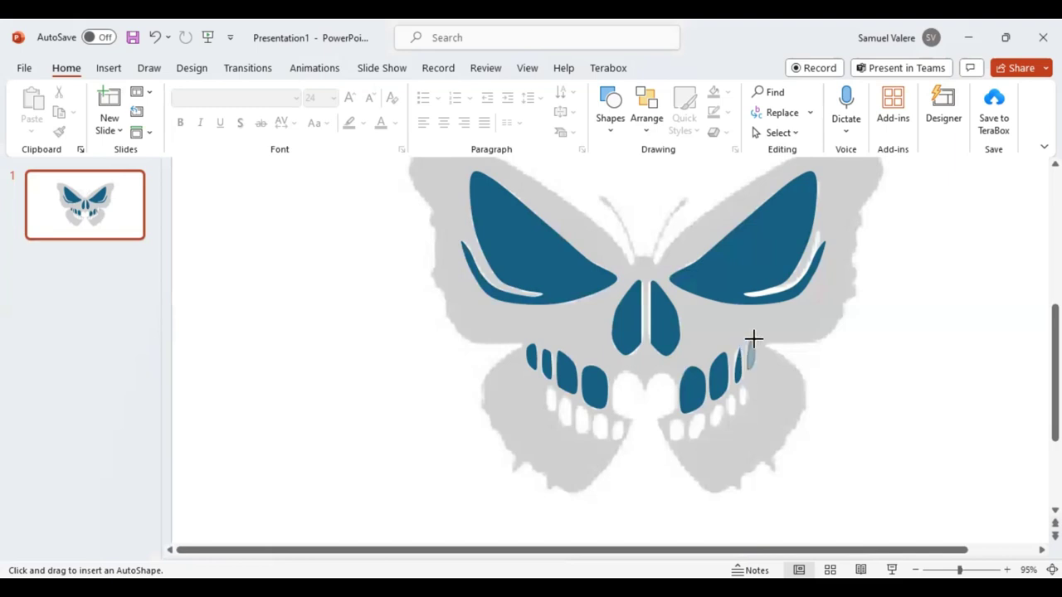
pyautogui.click(753, 339)
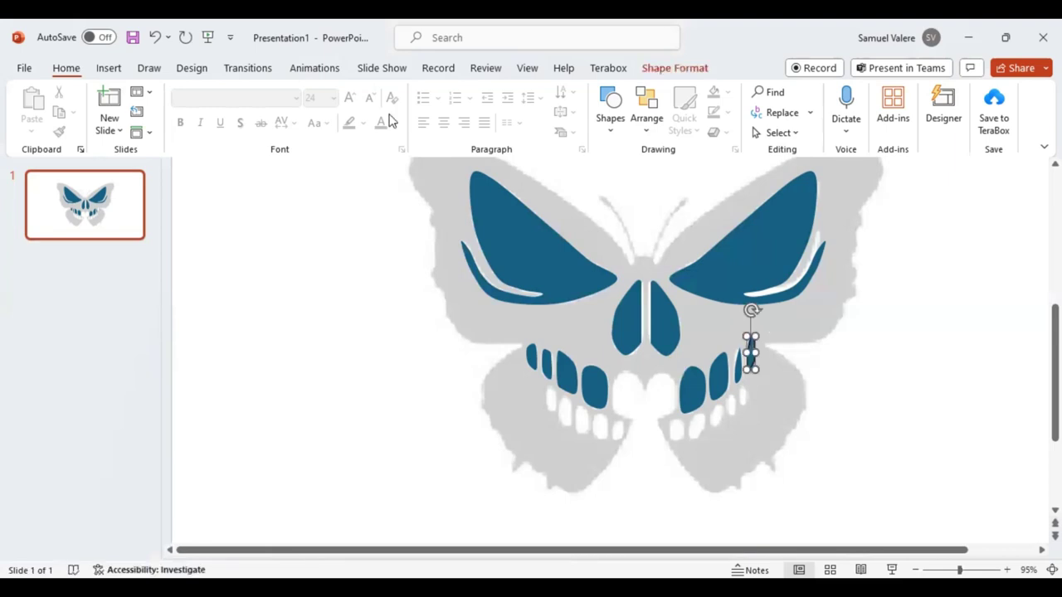
pyautogui.click(58, 130)
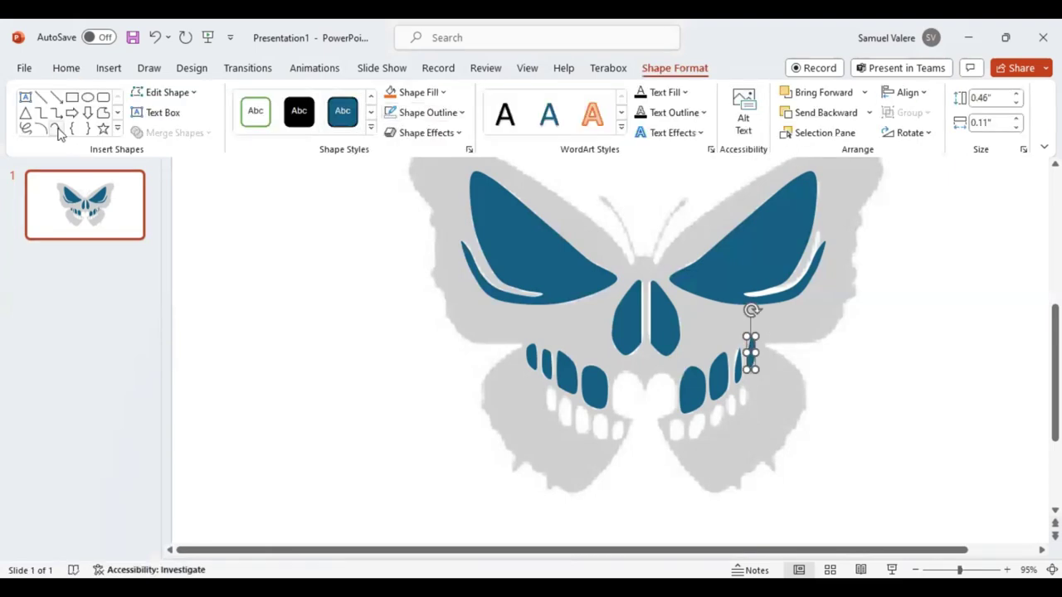
# Trace a lower-left tooth and a small lower-right tooth as freeforms.
pyautogui.click(554, 411)
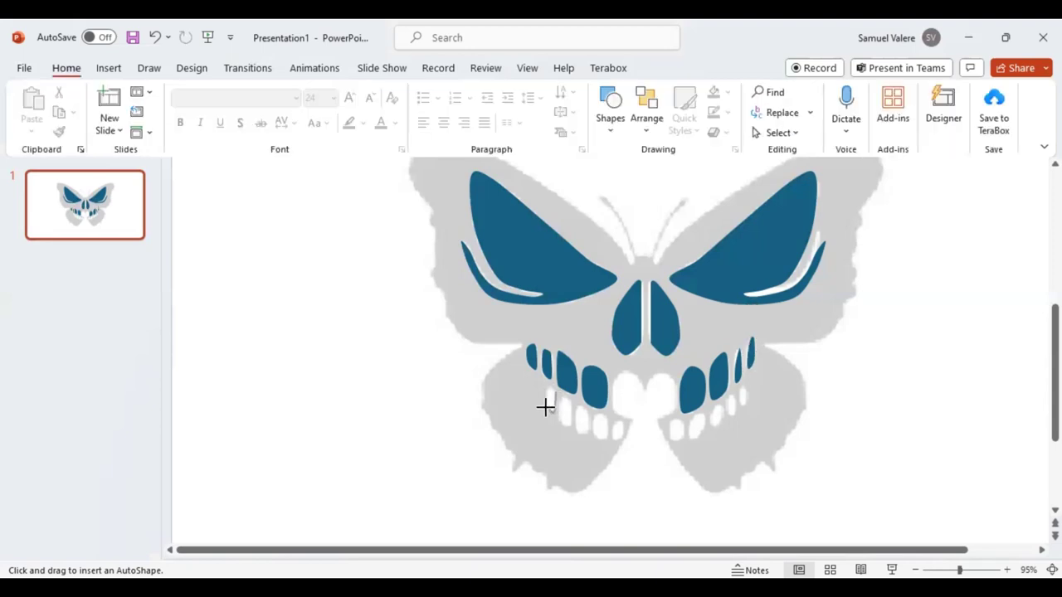
pyautogui.moveTo(545, 405); pyautogui.dragTo(553, 393)
pyautogui.press('Escape')
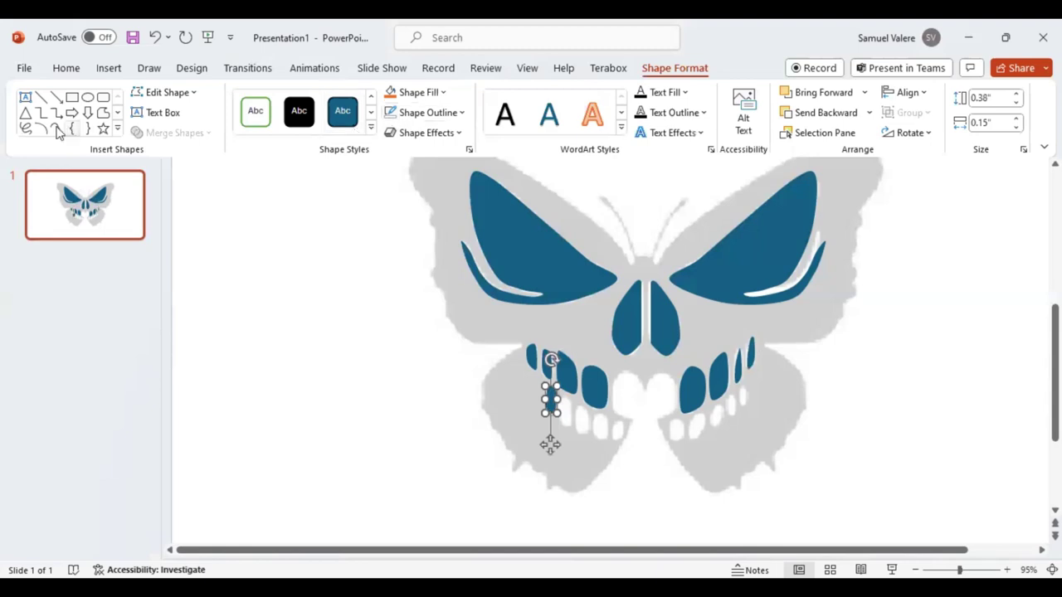
pyautogui.click(55, 130)
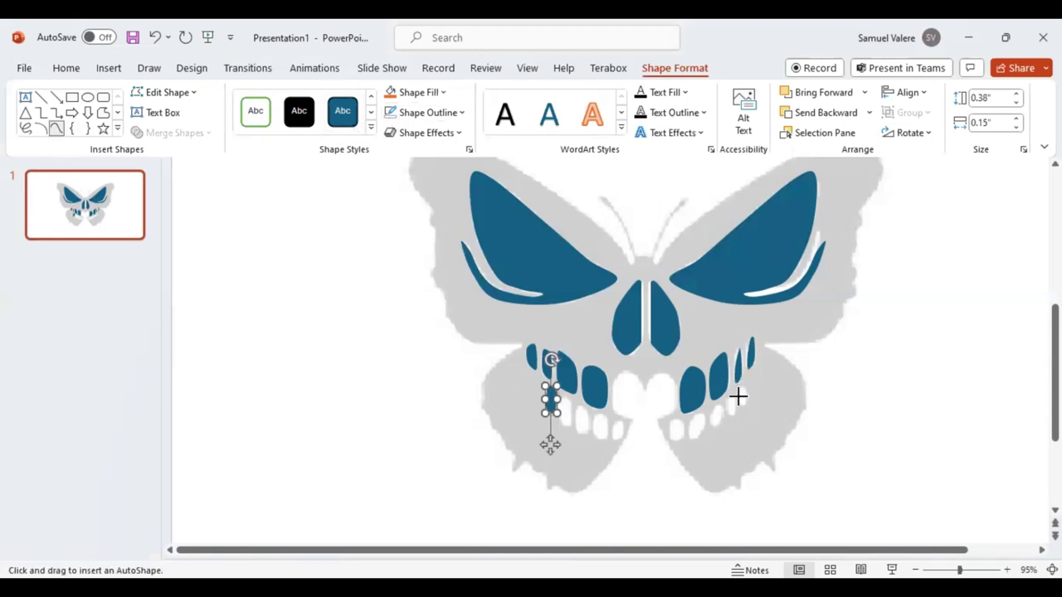
pyautogui.moveTo(737, 398); pyautogui.dragTo(740, 382)
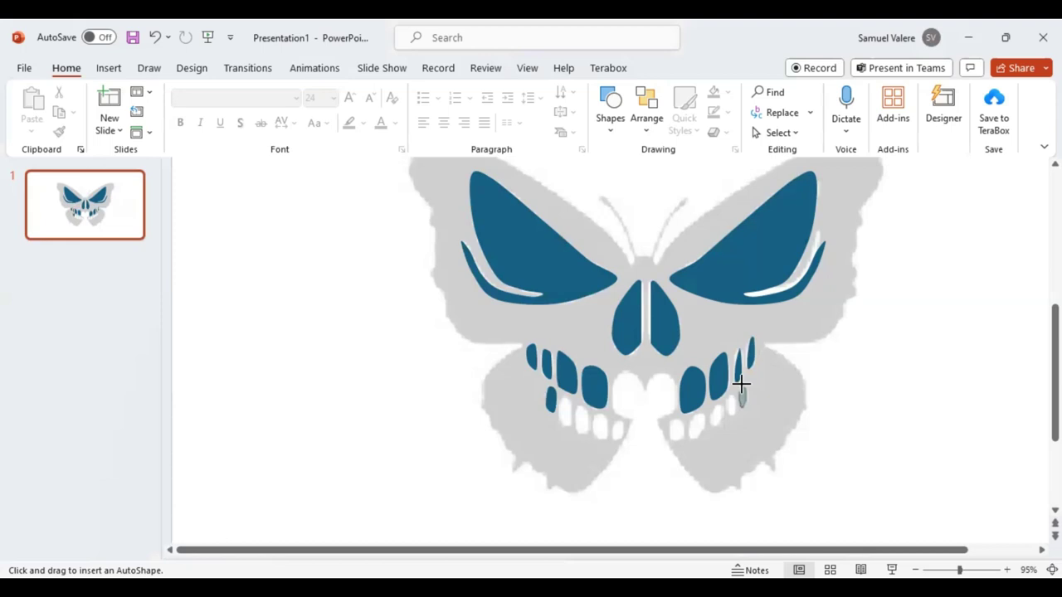
# Trace two more lower-left teeth and begin a tooth on the right jaw.
pyautogui.click(55, 128)
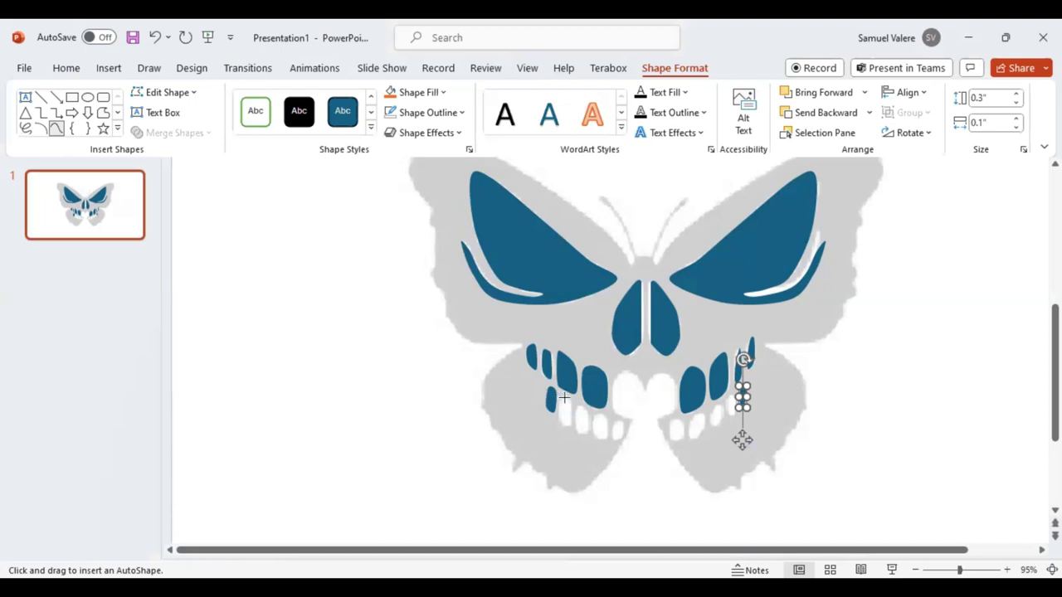
pyautogui.moveTo(564, 398); pyautogui.dragTo(566, 425)
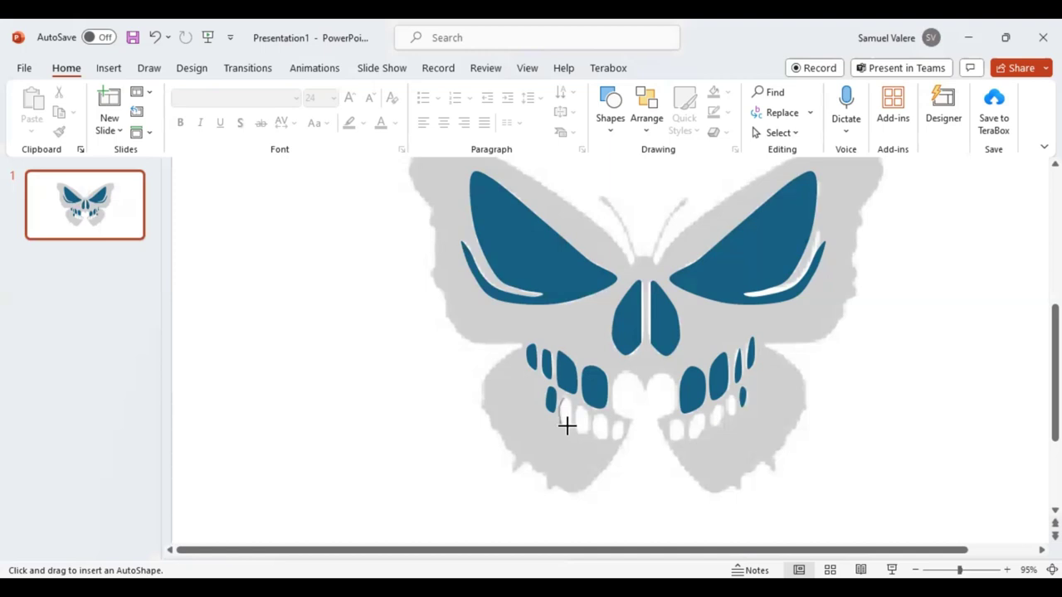
pyautogui.moveTo(567, 424); pyautogui.dragTo(564, 398)
pyautogui.moveTo(563, 398); pyautogui.dragTo(564, 399)
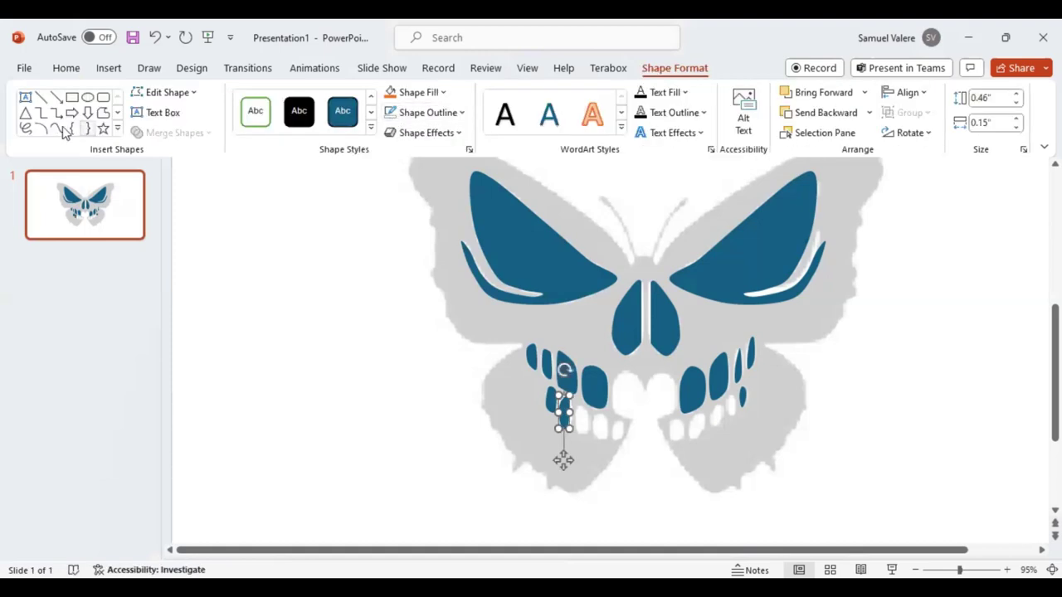
pyautogui.click(55, 129)
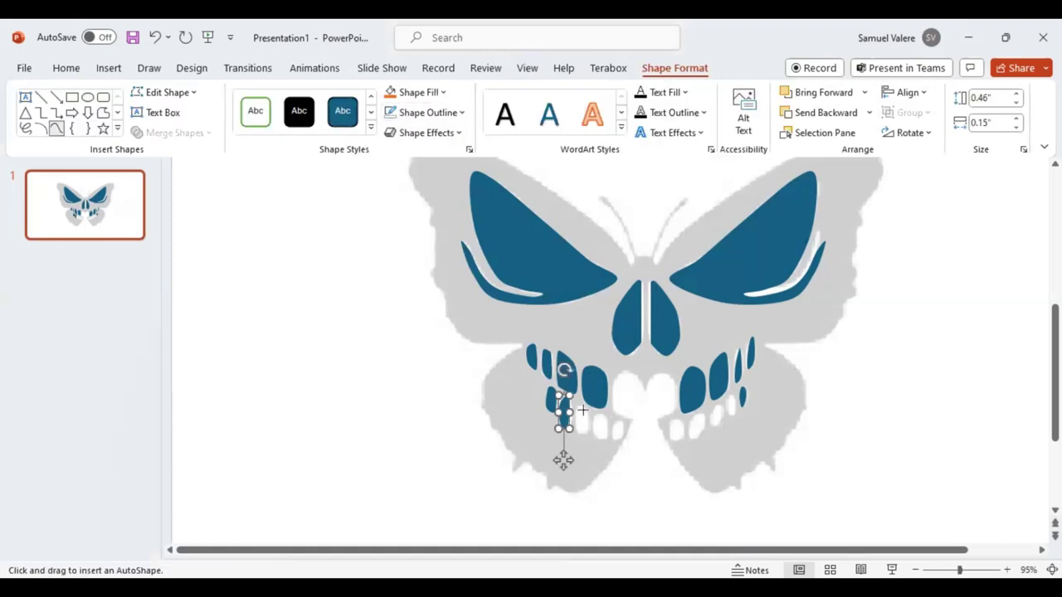
pyautogui.moveTo(584, 410)
pyautogui.mouseDown()
pyautogui.moveTo(578, 431)
pyautogui.moveTo(579, 404)
pyautogui.mouseUp()
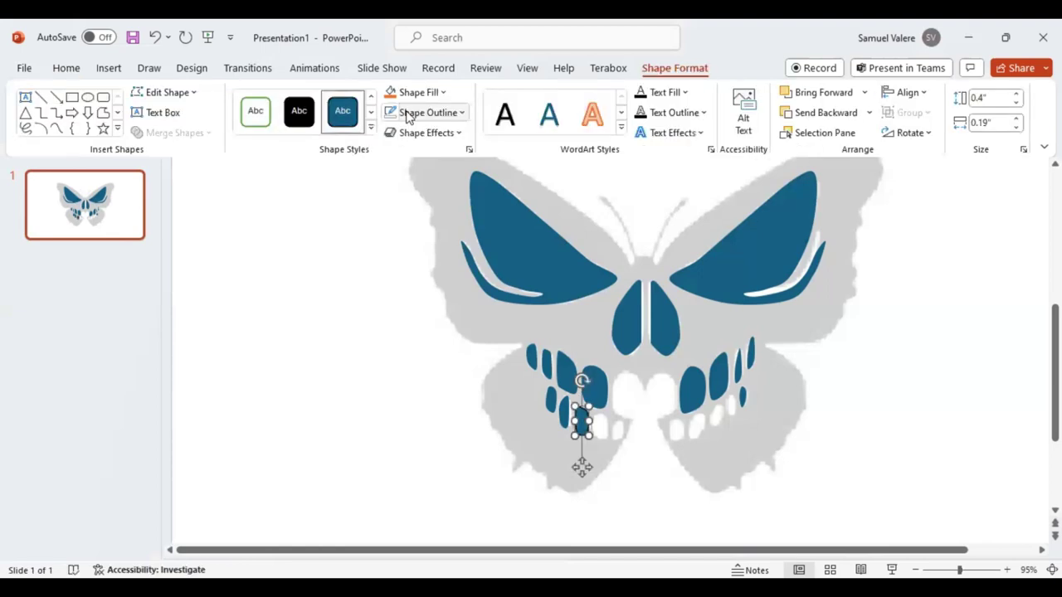
pyautogui.click(56, 129)
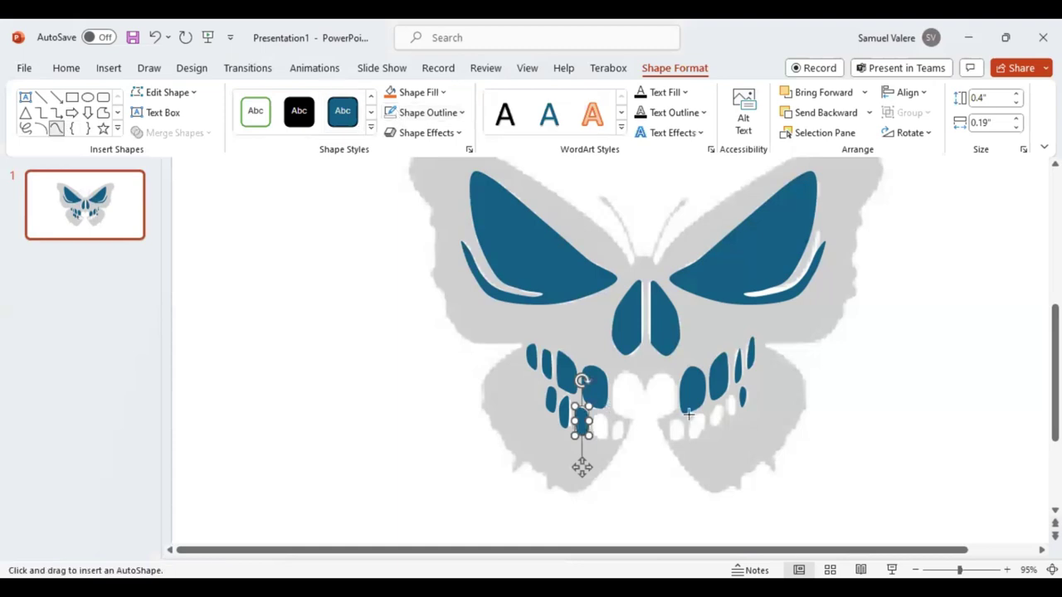
pyautogui.click(728, 398)
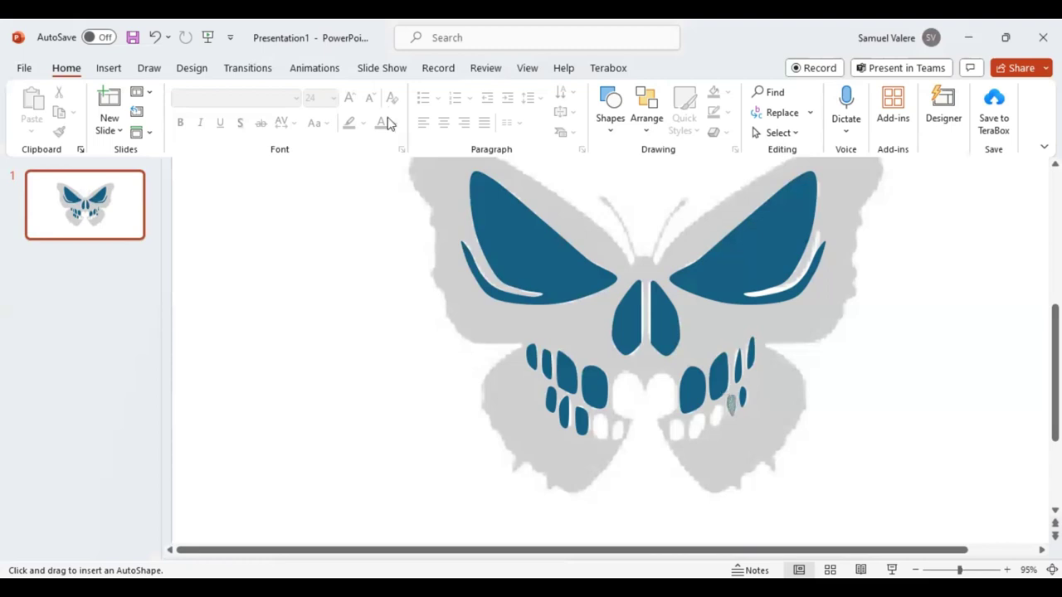
# Finish the right-jaw tooth, then trace another lower-left and lower-right tooth.
pyautogui.moveTo(725, 394); pyautogui.dragTo(735, 415)
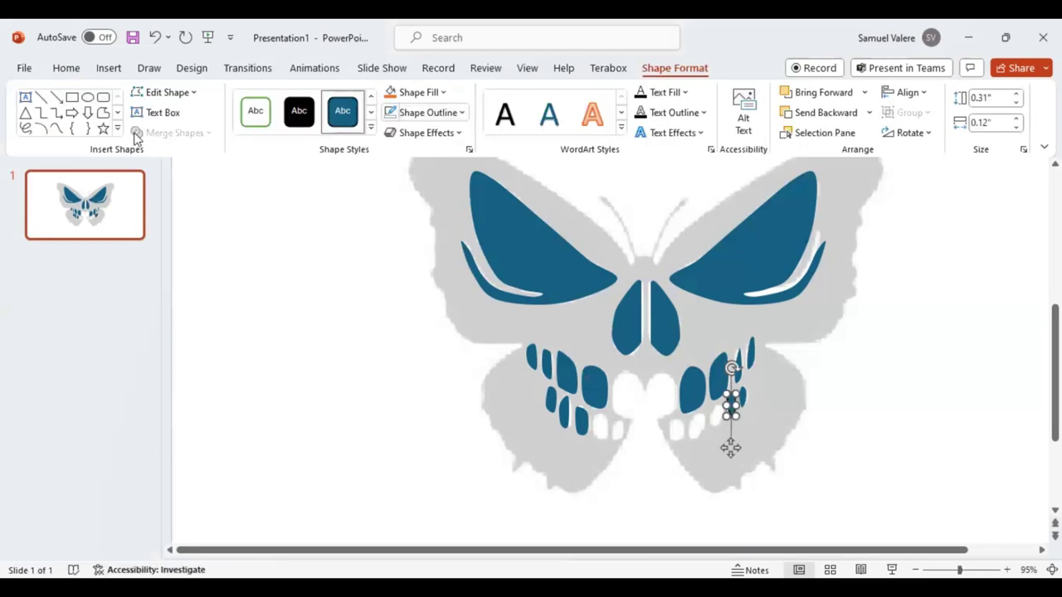
pyautogui.click(56, 128)
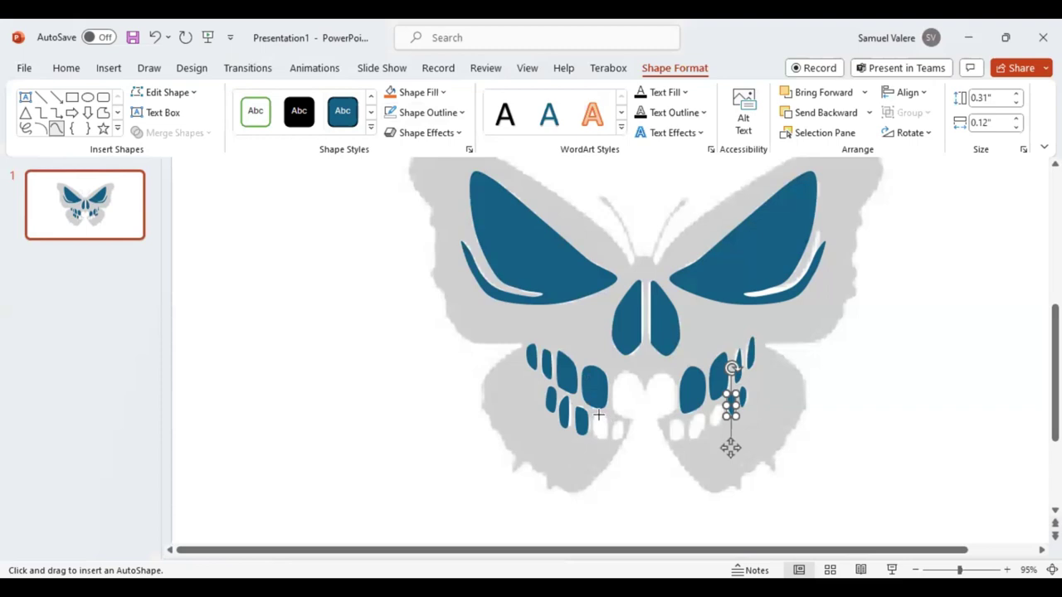
pyautogui.click(598, 414)
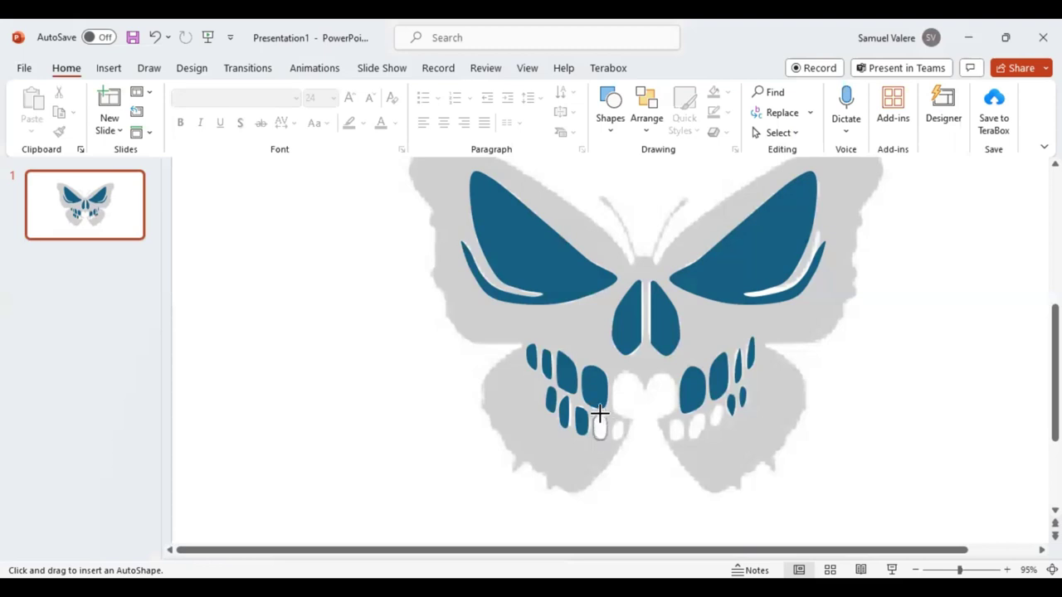
pyautogui.moveTo(594, 416); pyautogui.dragTo(606, 438)
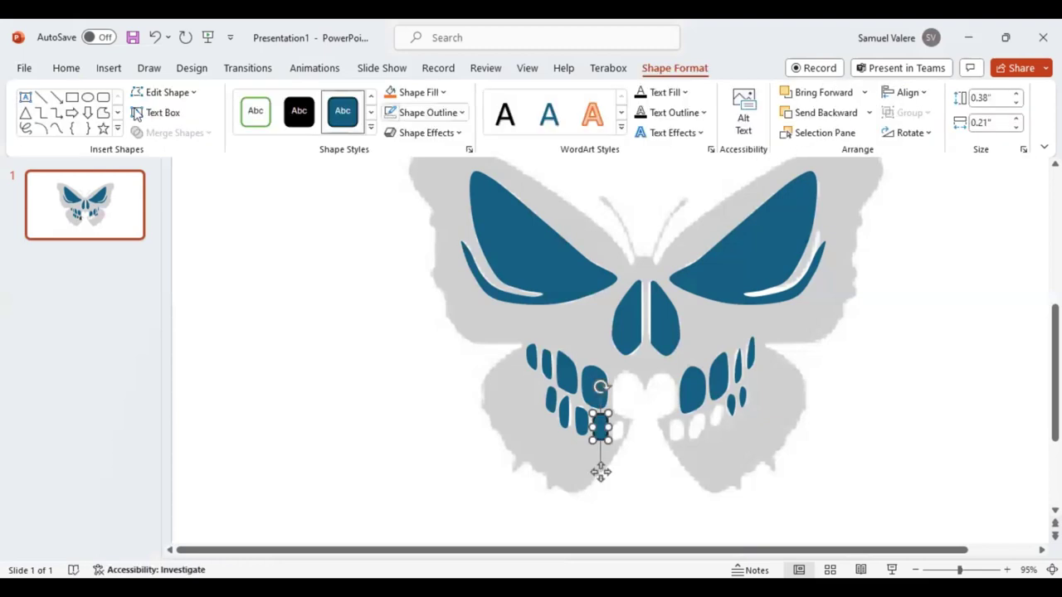
pyautogui.click(56, 129)
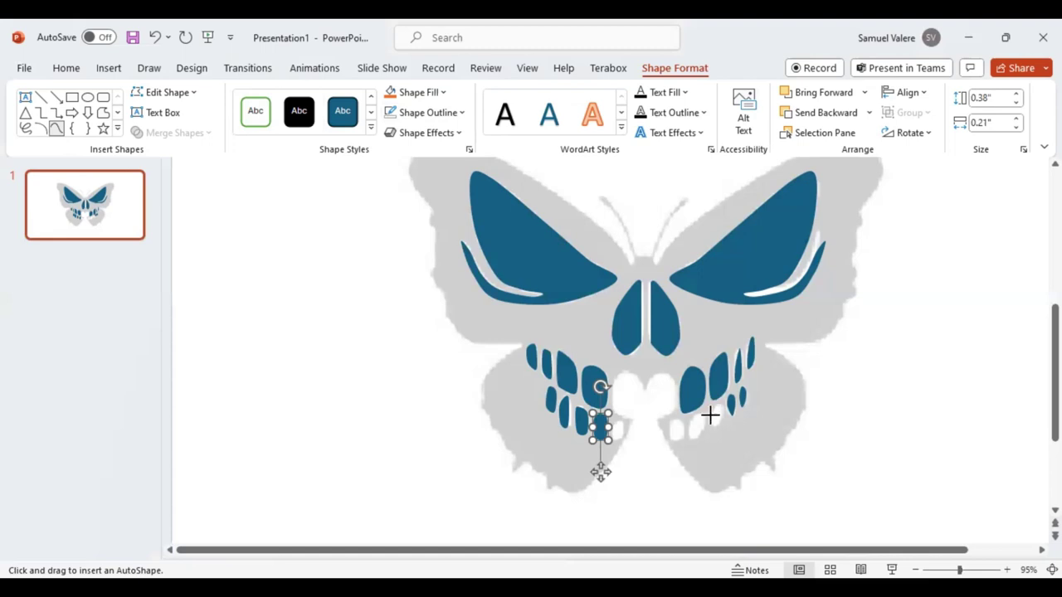
pyautogui.click(710, 418)
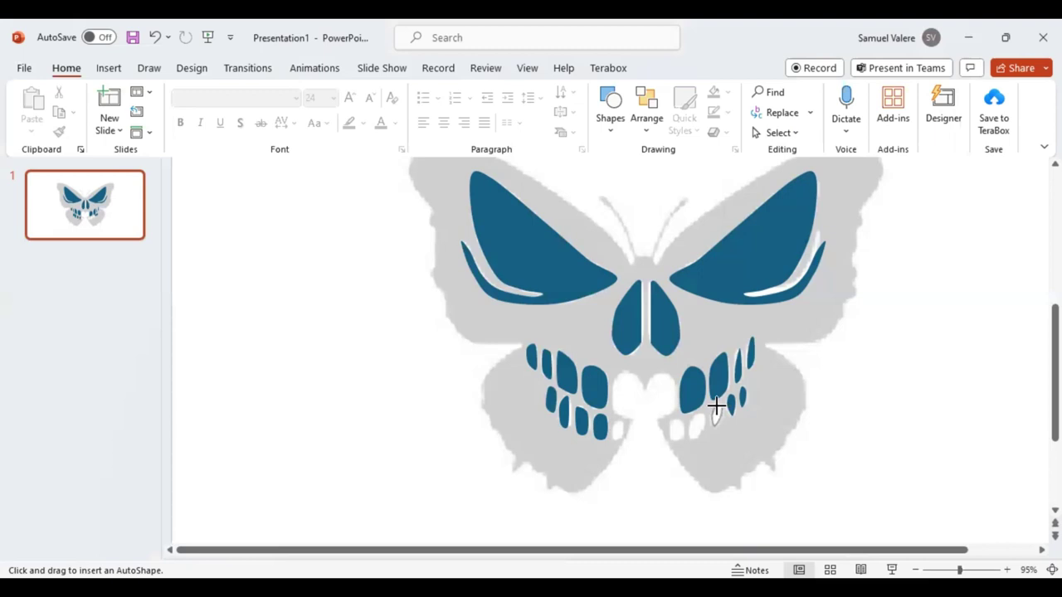
pyautogui.moveTo(715, 404); pyautogui.dragTo(717, 428)
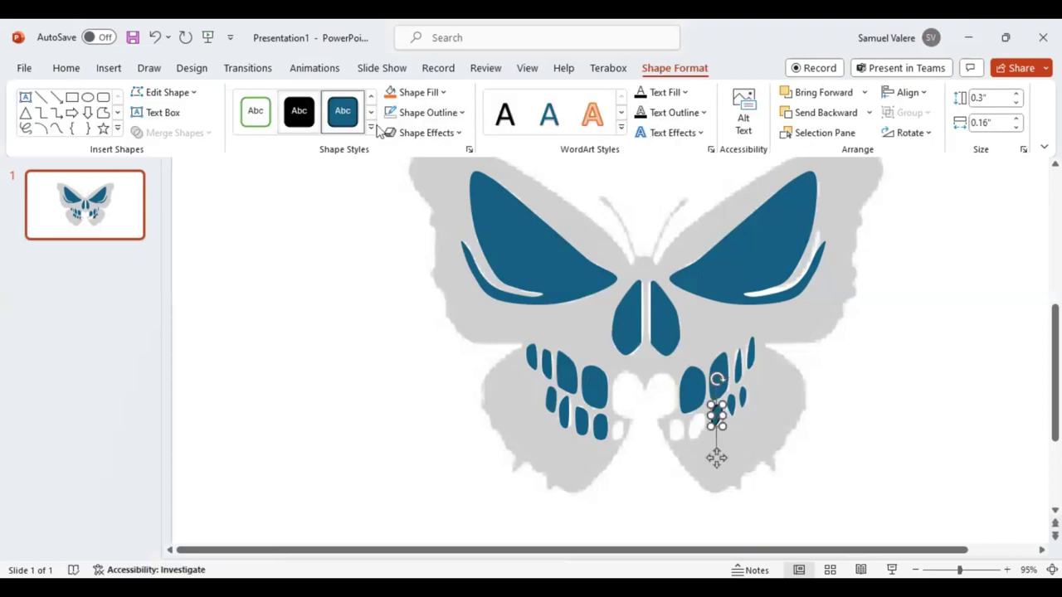
# Trace a lower-right tooth and a tooth near the jaw centre.
pyautogui.click(55, 128)
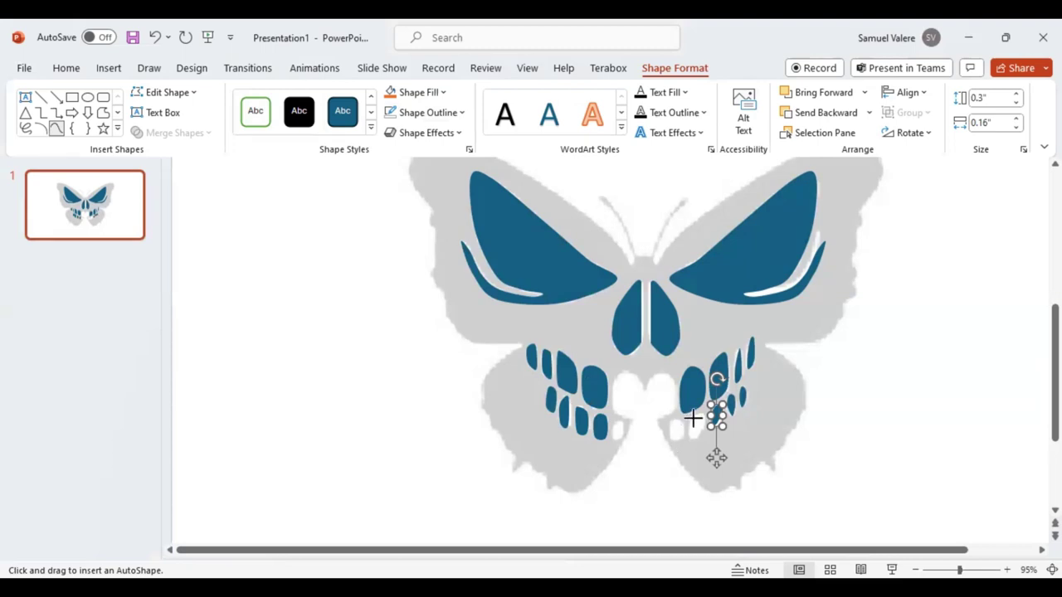
pyautogui.moveTo(690, 421)
pyautogui.mouseDown()
pyautogui.moveTo(691, 438)
pyautogui.moveTo(703, 413)
pyautogui.mouseUp()
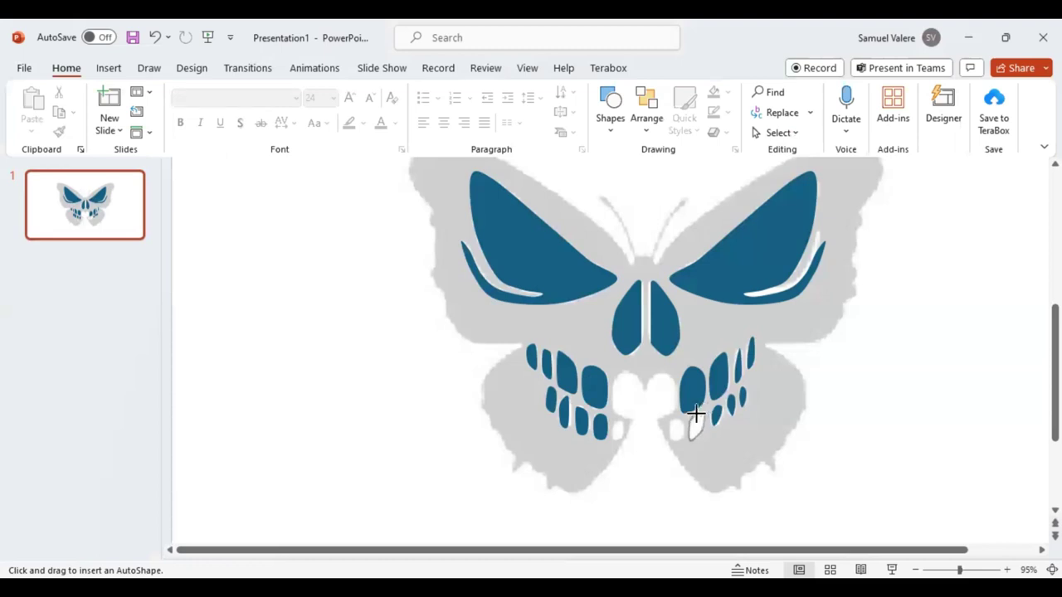
pyautogui.moveTo(704, 413); pyautogui.dragTo(696, 413)
pyautogui.press('Escape')
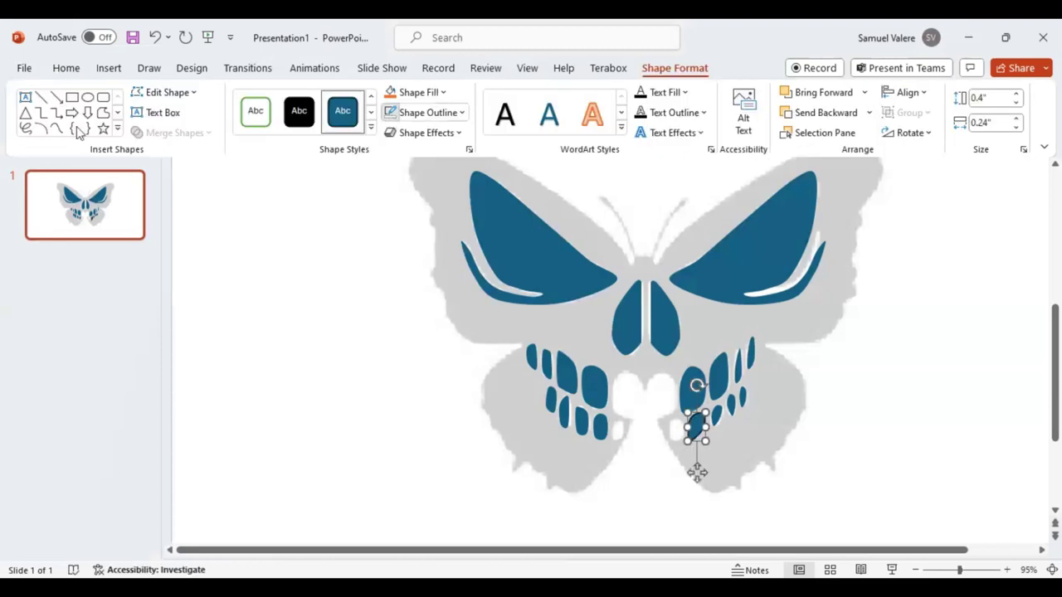
pyautogui.click(56, 128)
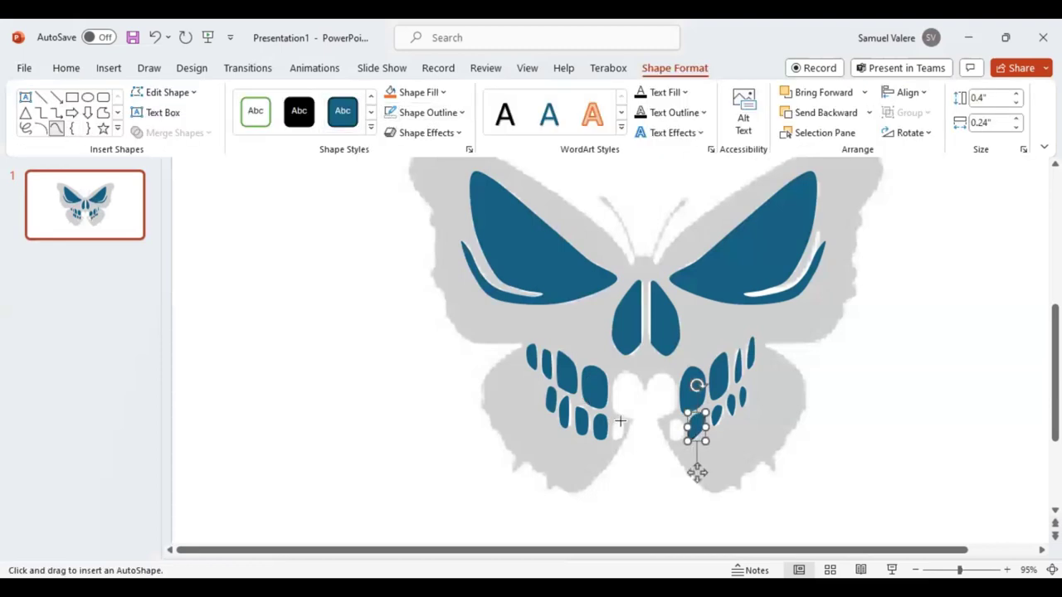
pyautogui.click(614, 425)
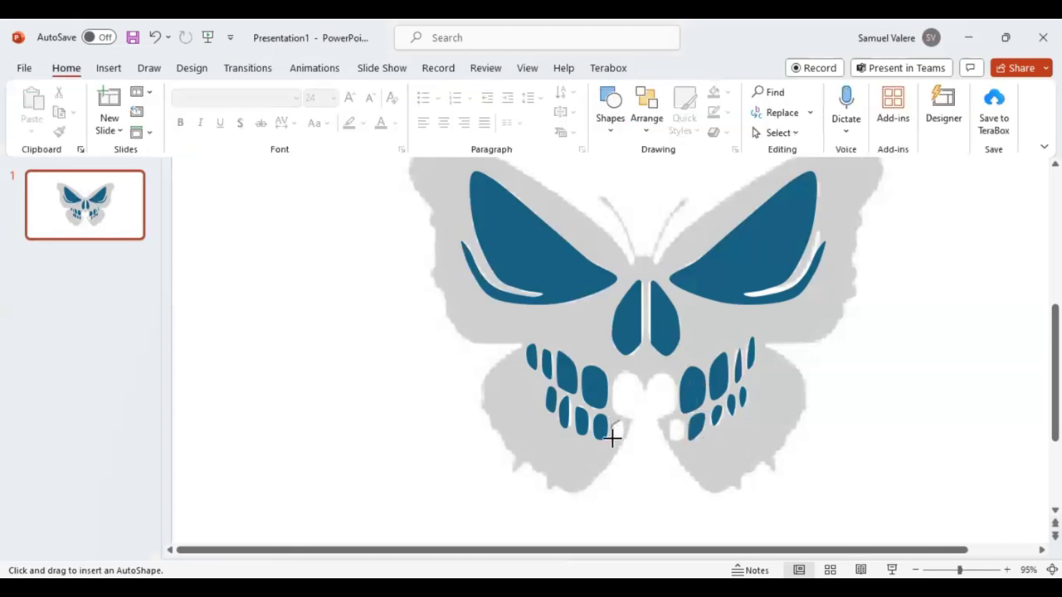
pyautogui.moveTo(611, 437); pyautogui.dragTo(619, 421)
pyautogui.moveTo(619, 420); pyautogui.dragTo(618, 419)
pyautogui.click(618, 419)
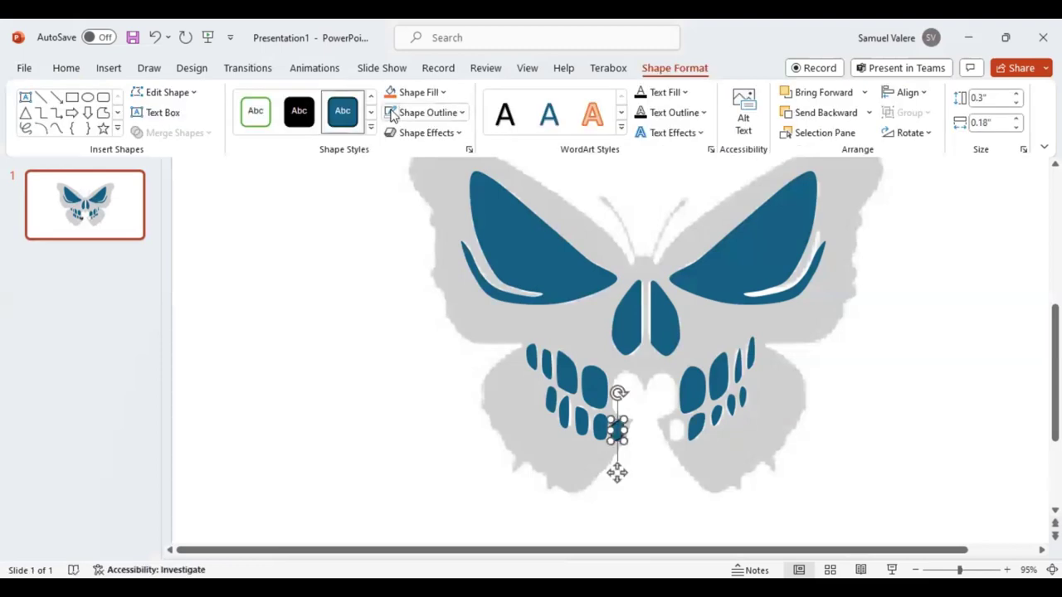
# Trace one more right-jaw tooth and start outlining the lower left wing.
pyautogui.click(55, 128)
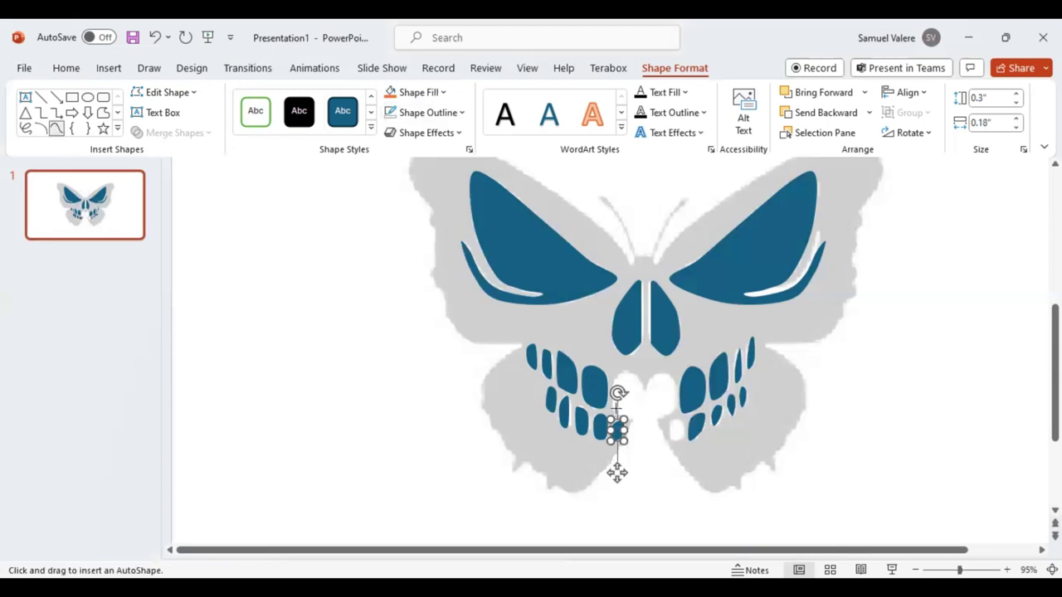
pyautogui.click(669, 423)
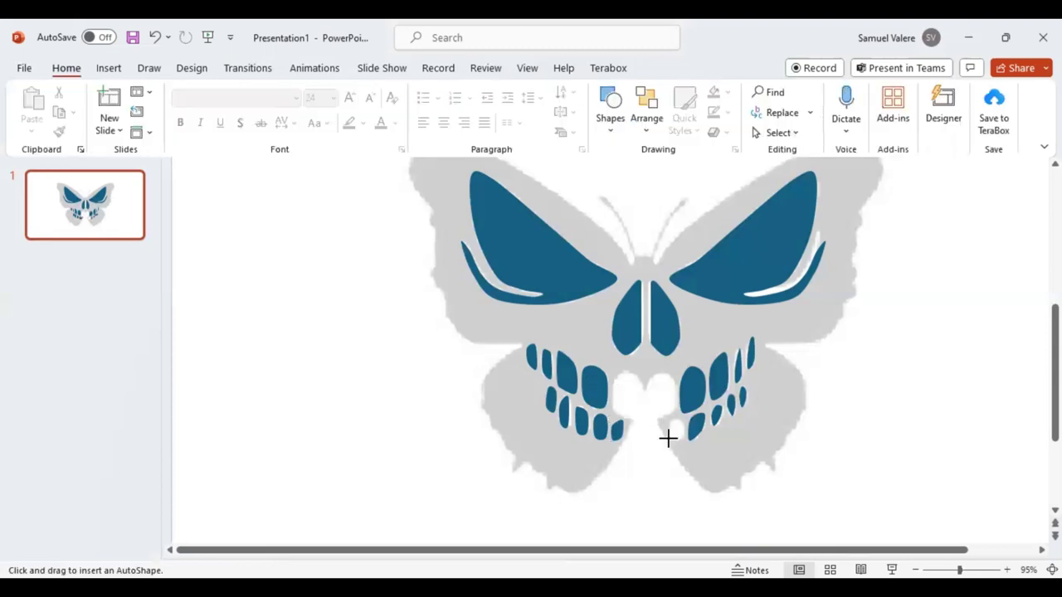
pyautogui.moveTo(668, 437)
pyautogui.mouseDown()
pyautogui.moveTo(681, 423)
pyautogui.moveTo(669, 420)
pyautogui.mouseUp()
pyautogui.moveTo(669, 421); pyautogui.dragTo(686, 440)
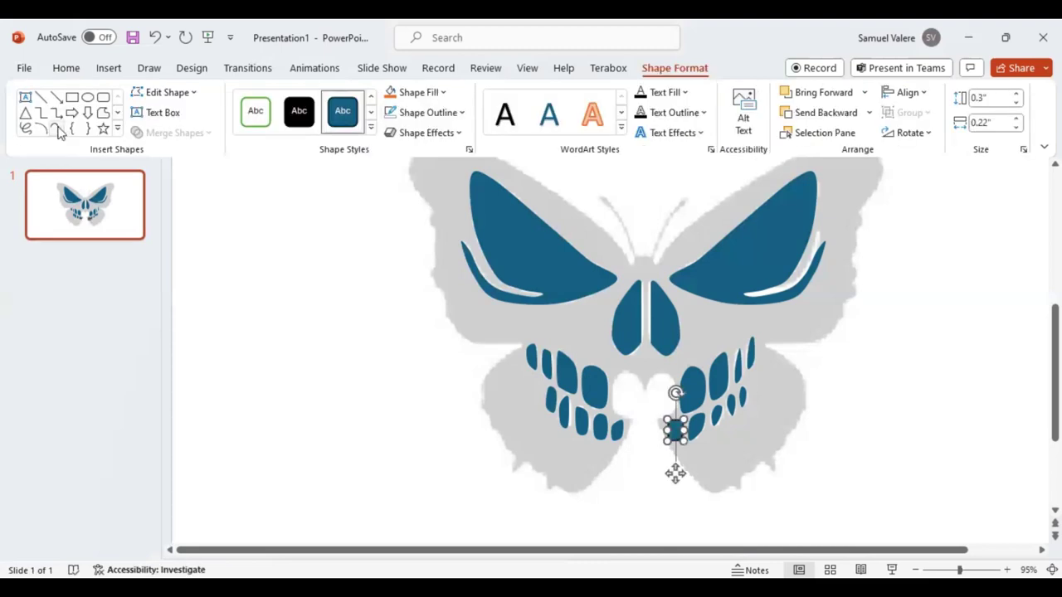
pyautogui.click(56, 129)
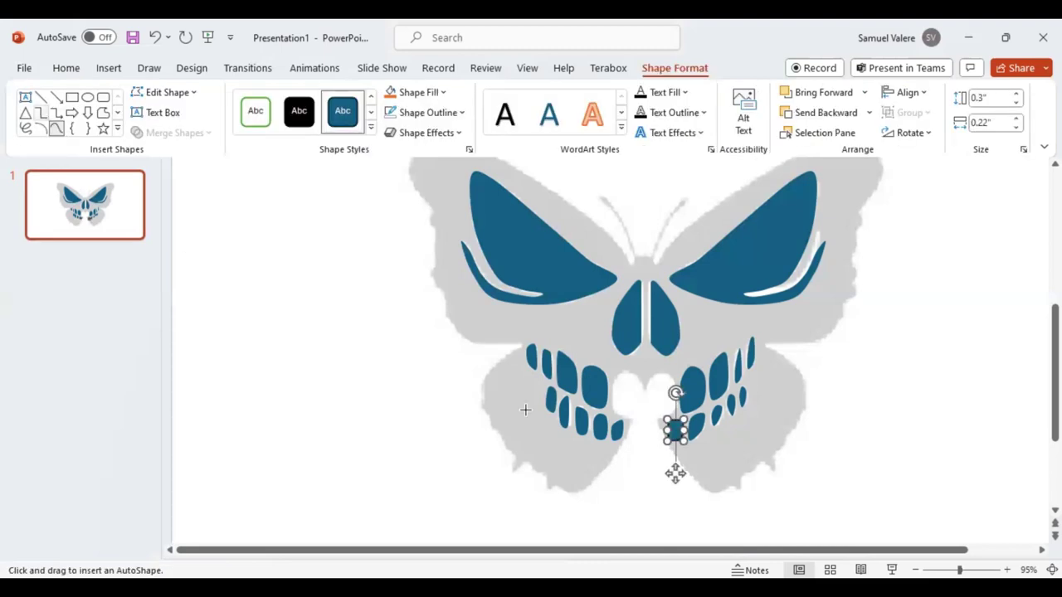
pyautogui.click(625, 439)
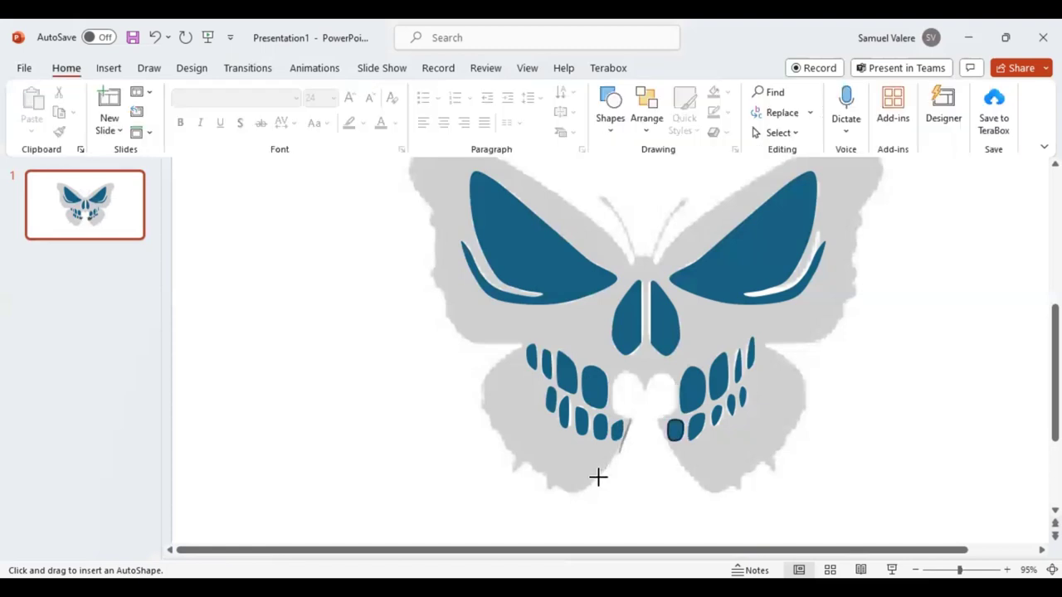
# Trace the left wing edge from the lower wing up to the top wing and finish the outline.
pyautogui.moveTo(595, 475); pyautogui.dragTo(563, 490)
pyautogui.moveTo(512, 458)
pyautogui.mouseDown()
pyautogui.moveTo(483, 401)
pyautogui.moveTo(498, 362)
pyautogui.moveTo(520, 346)
pyautogui.mouseUp()
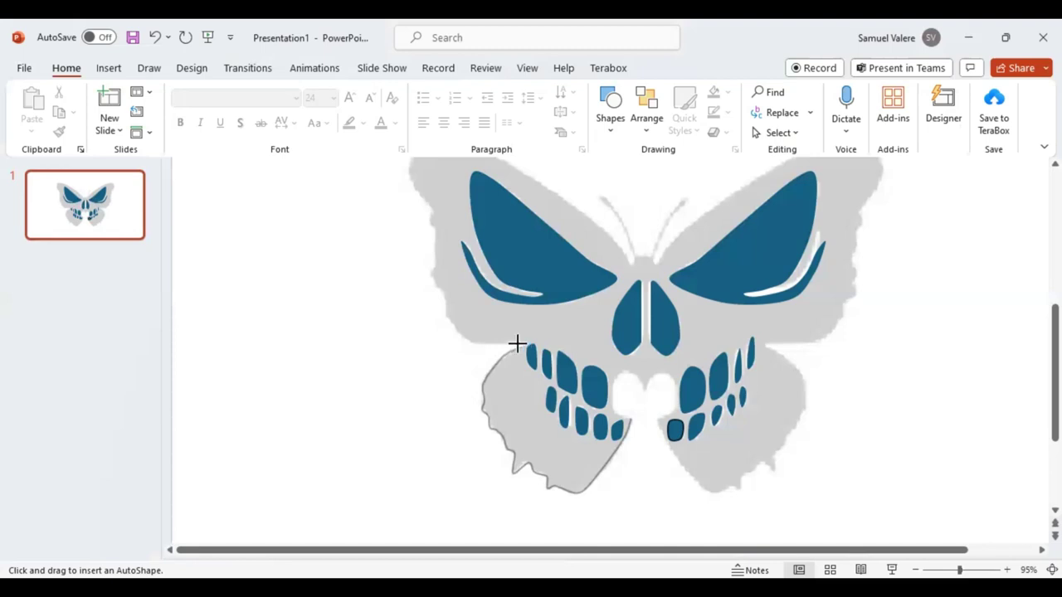
pyautogui.moveTo(521, 346)
pyautogui.mouseDown()
pyautogui.moveTo(448, 326)
pyautogui.moveTo(428, 275)
pyautogui.moveTo(428, 296)
pyautogui.moveTo(435, 230)
pyautogui.moveTo(406, 172)
pyautogui.moveTo(412, 157)
pyautogui.moveTo(457, 187)
pyautogui.mouseUp()
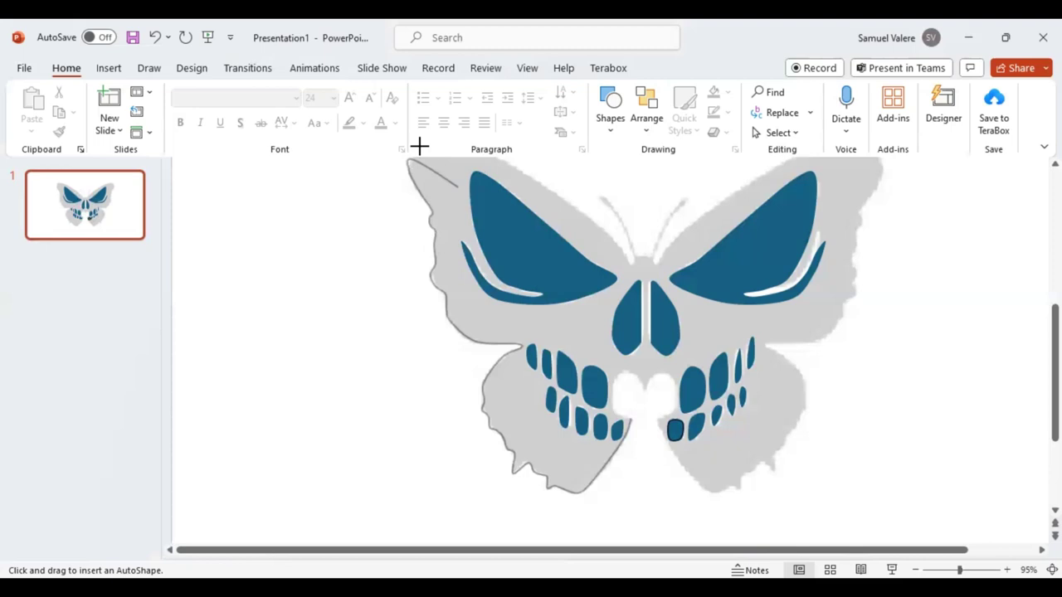
pyautogui.press('Escape')
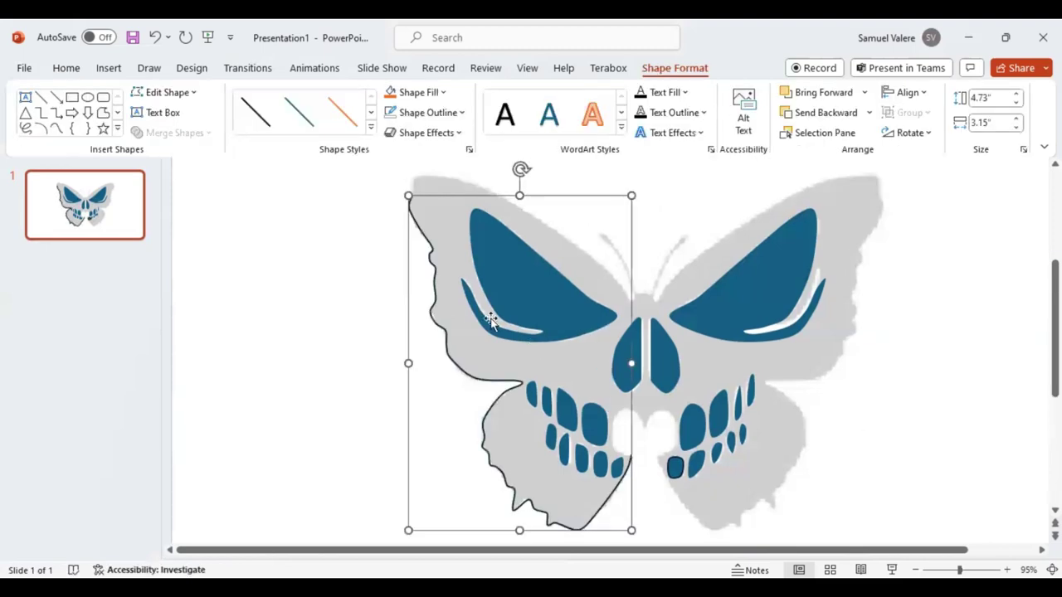
pyautogui.press('Delete')
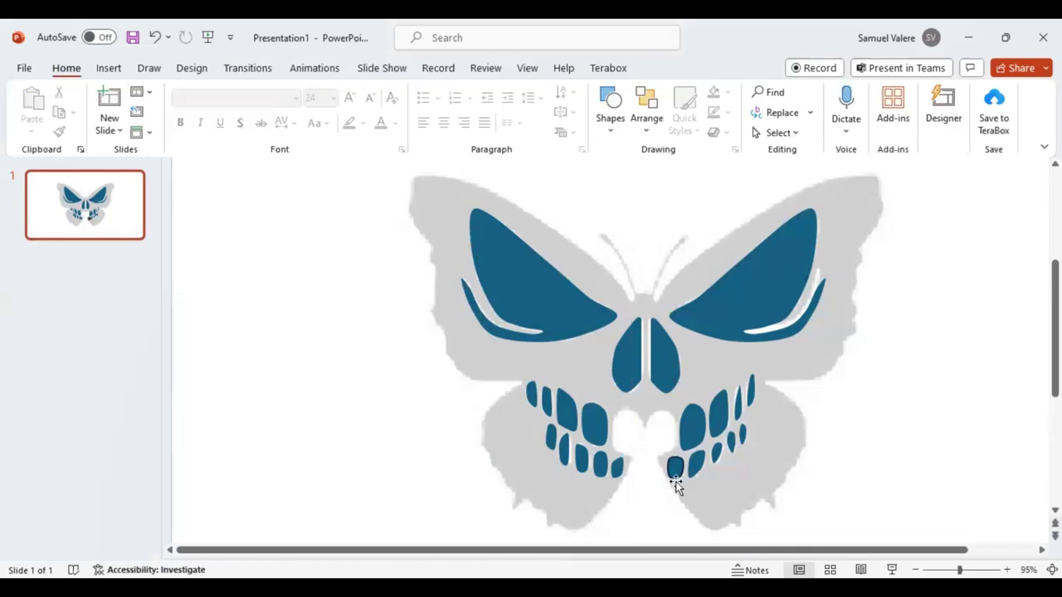
# Restore the deleted tooth shape, then begin a freeform outline around both antennae.
pyautogui.hotkey('ctrl', 'z')
pyautogui.click(675, 68)
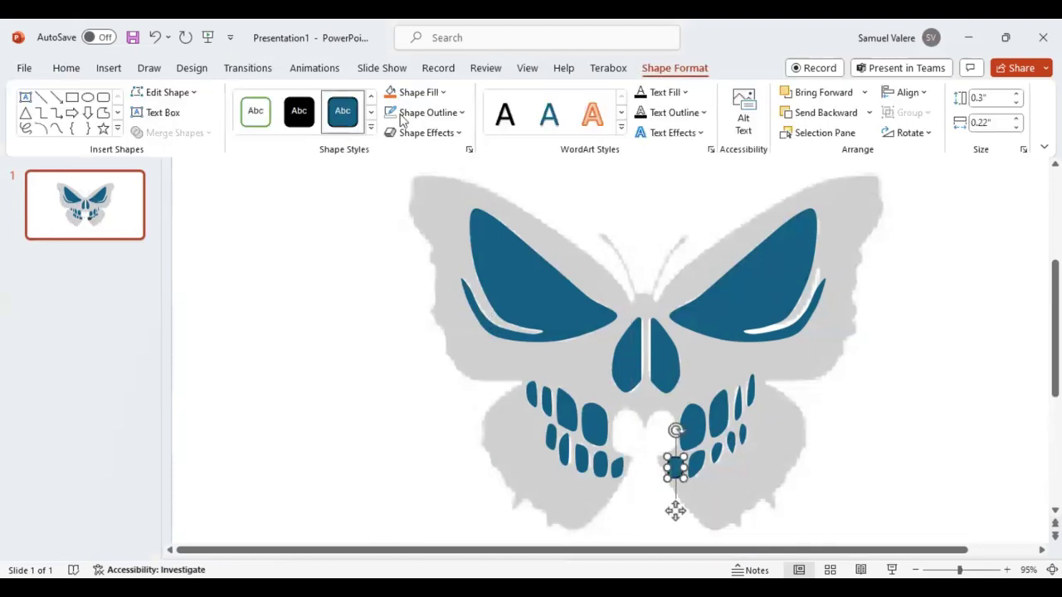
pyautogui.click(56, 127)
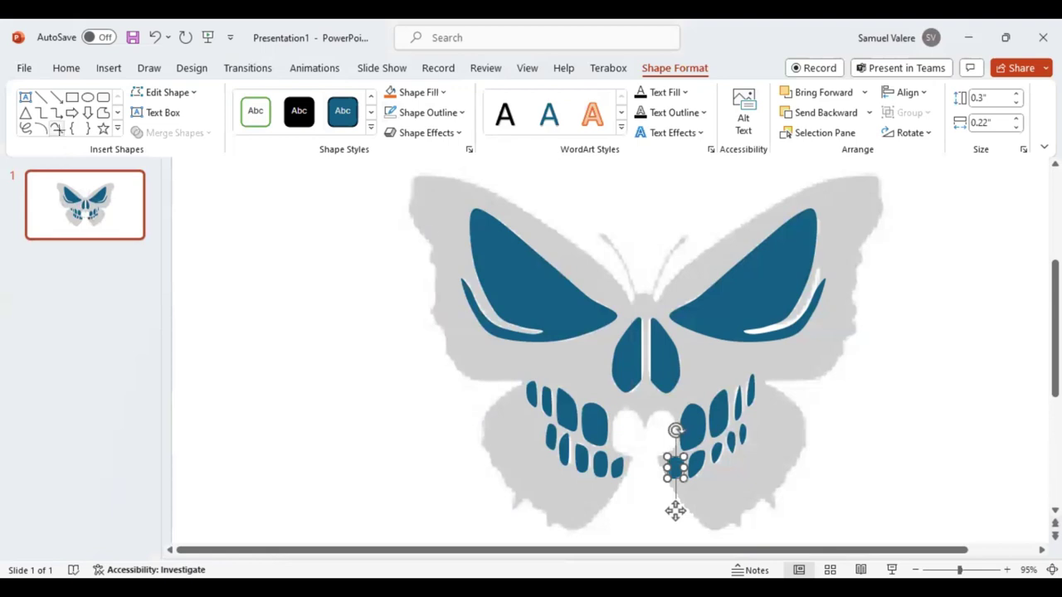
pyautogui.click(600, 233)
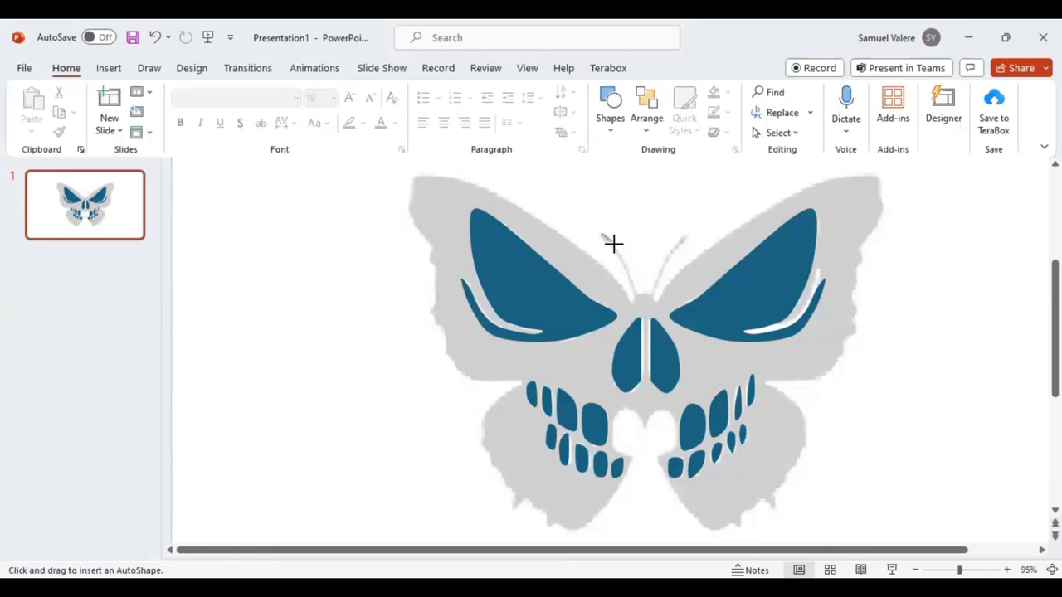
pyautogui.click(615, 248)
pyautogui.click(636, 292)
pyautogui.click(686, 234)
pyautogui.click(655, 300)
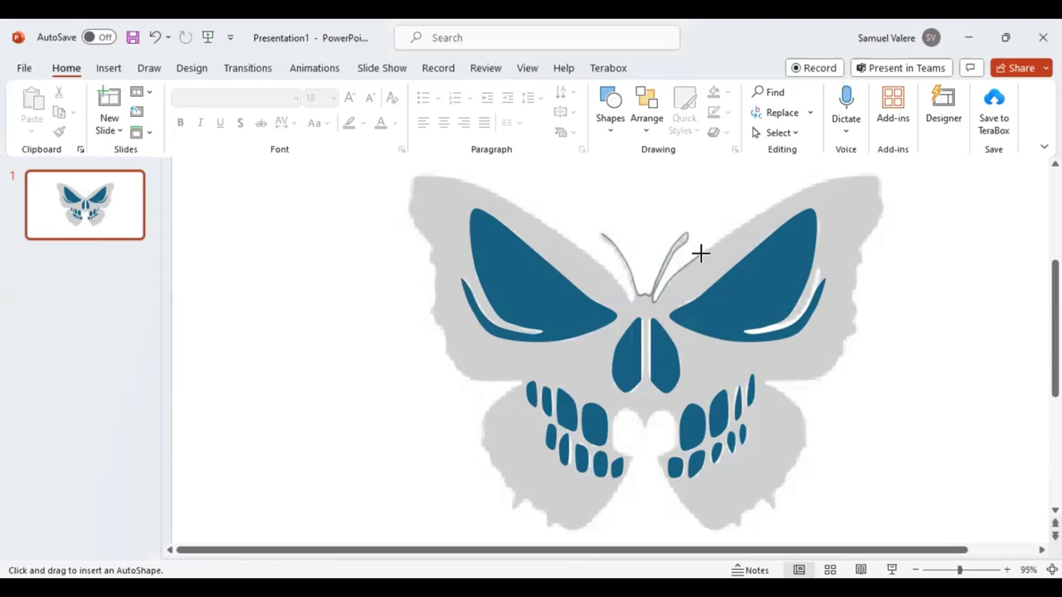
# Extend the freeform outline along the right wing's top and outer edge into the lower right wing.
pyautogui.click(747, 224)
pyautogui.click(826, 177)
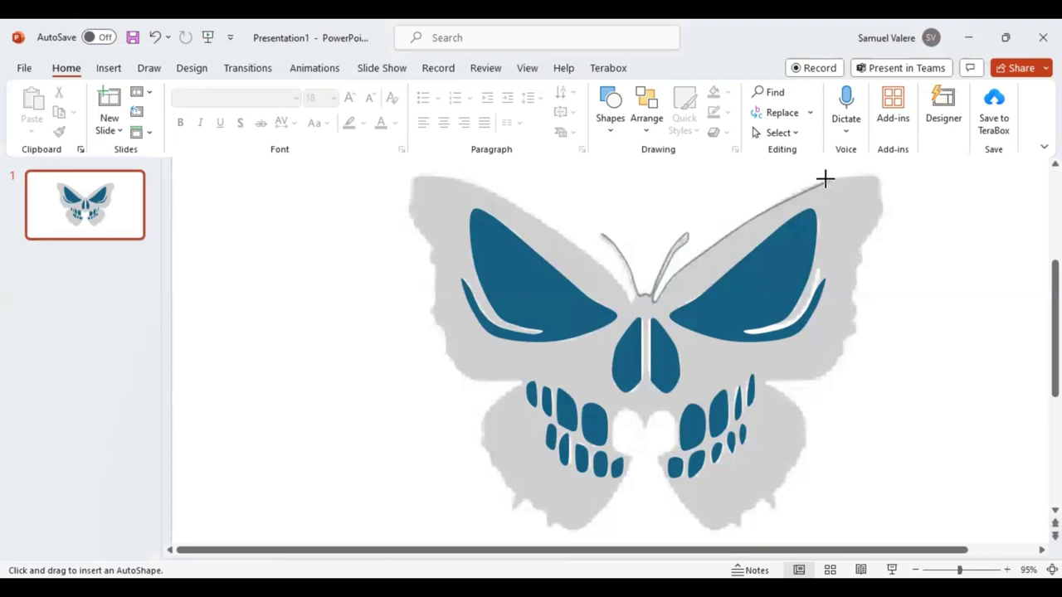
pyautogui.click(880, 175)
pyautogui.click(876, 225)
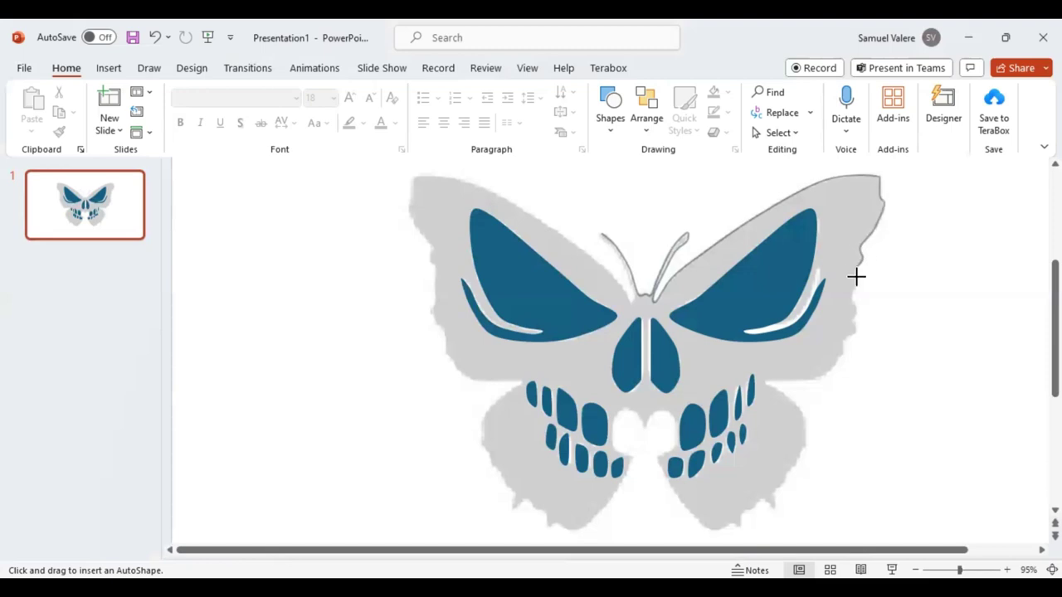
pyautogui.click(856, 331)
pyautogui.click(843, 355)
pyautogui.click(828, 370)
pyautogui.click(763, 381)
pyautogui.click(804, 419)
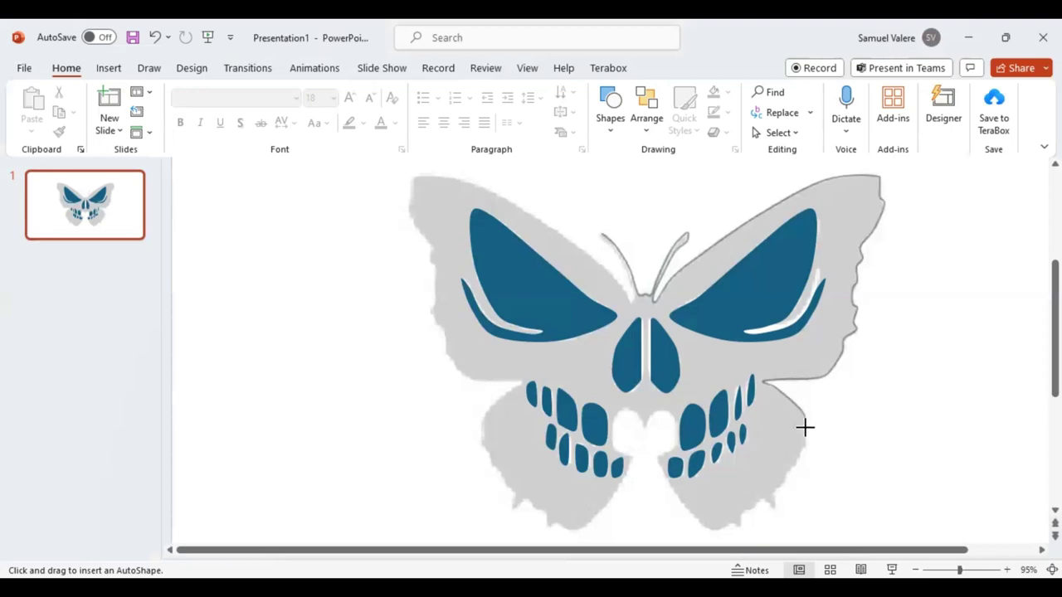
pyautogui.click(803, 446)
# Continue the freeform outline along the bottom of the lower right wing.
pyautogui.click(773, 490)
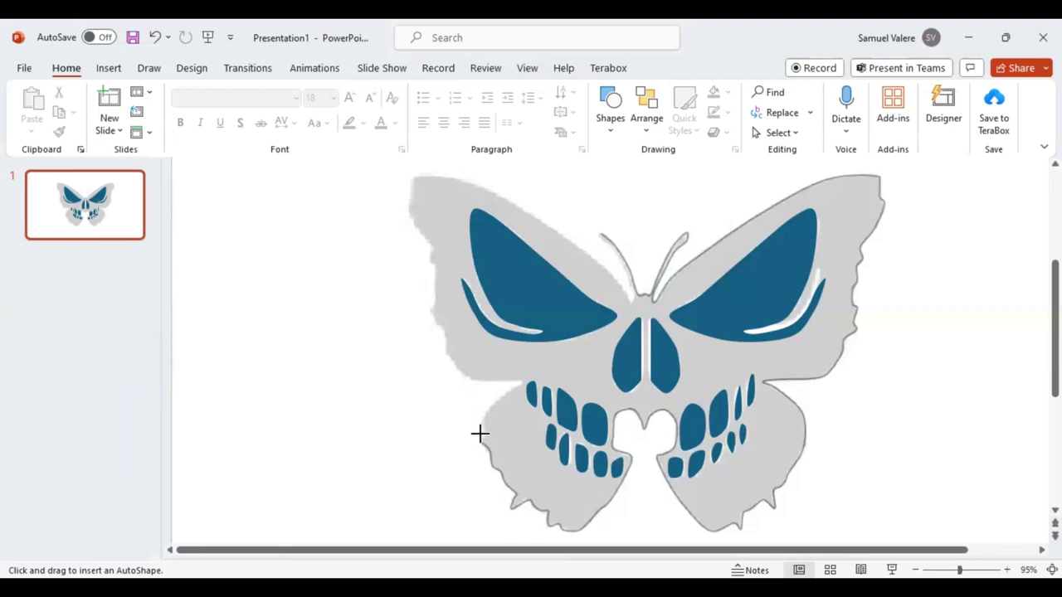
# Trace up the lower-left and upper-left wing edges and close the outline at the antenna start.
pyautogui.moveTo(479, 433); pyautogui.dragTo(501, 397)
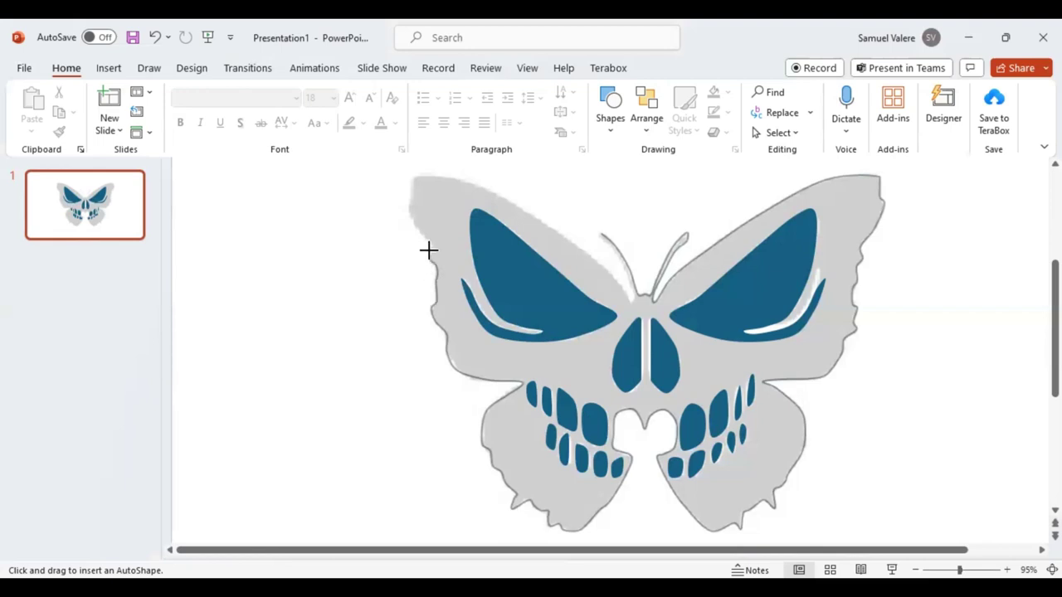
pyautogui.click(410, 200)
pyautogui.click(409, 177)
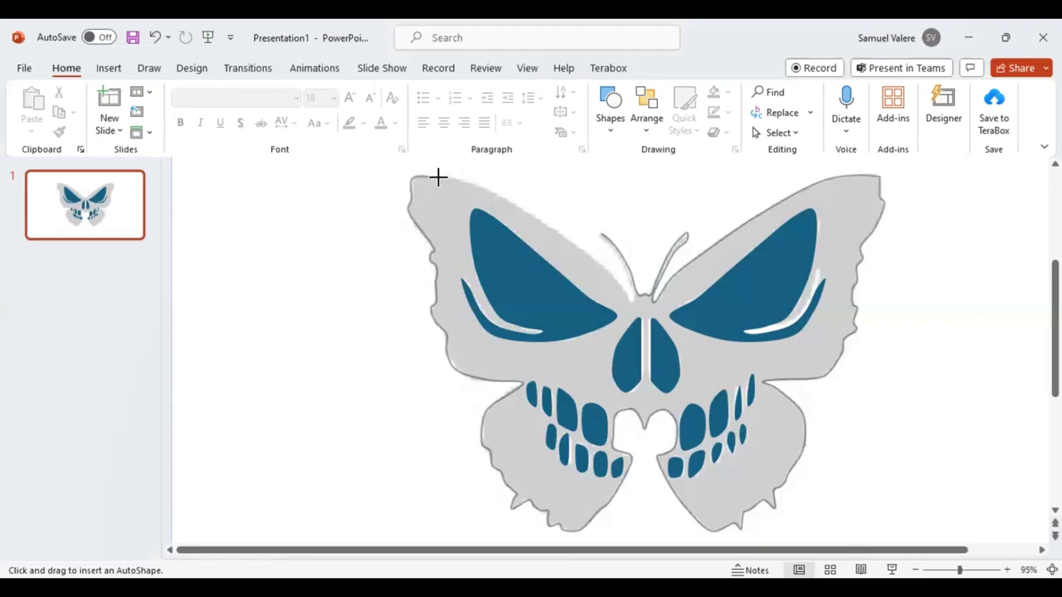
pyautogui.click(494, 193)
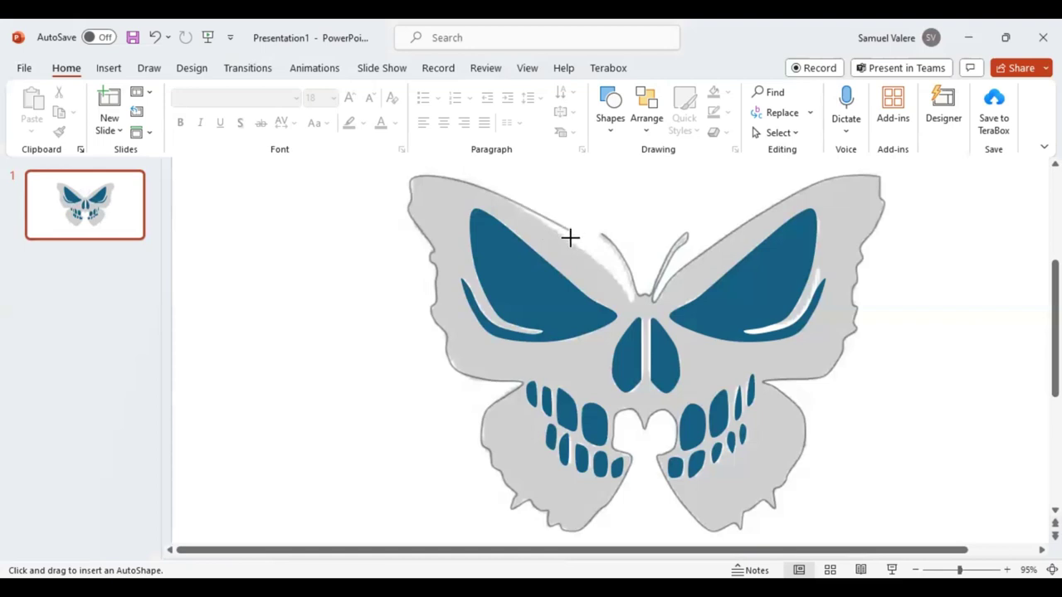
pyautogui.click(609, 275)
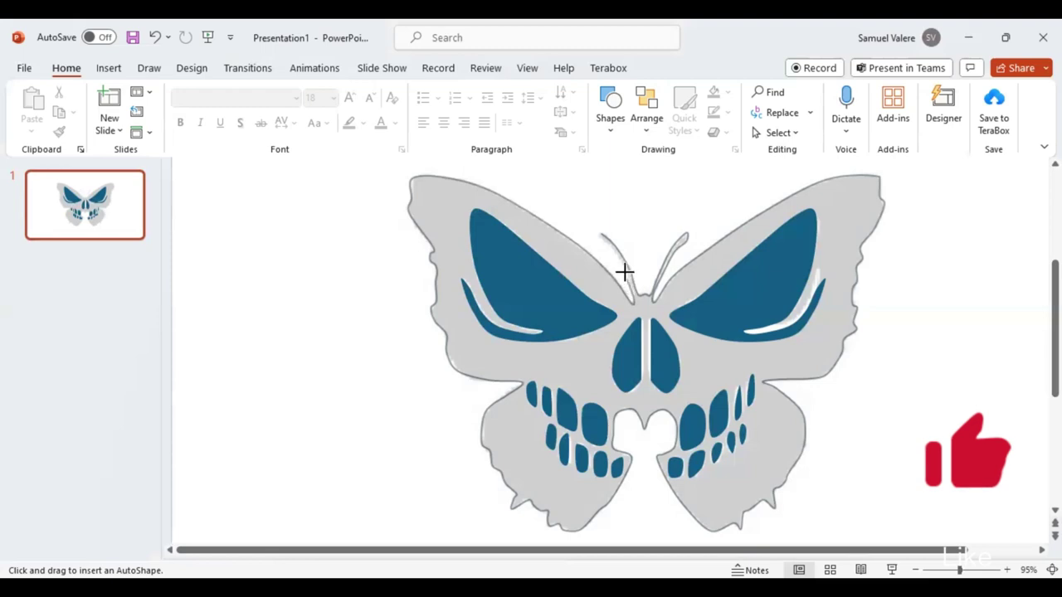
pyautogui.click(598, 234)
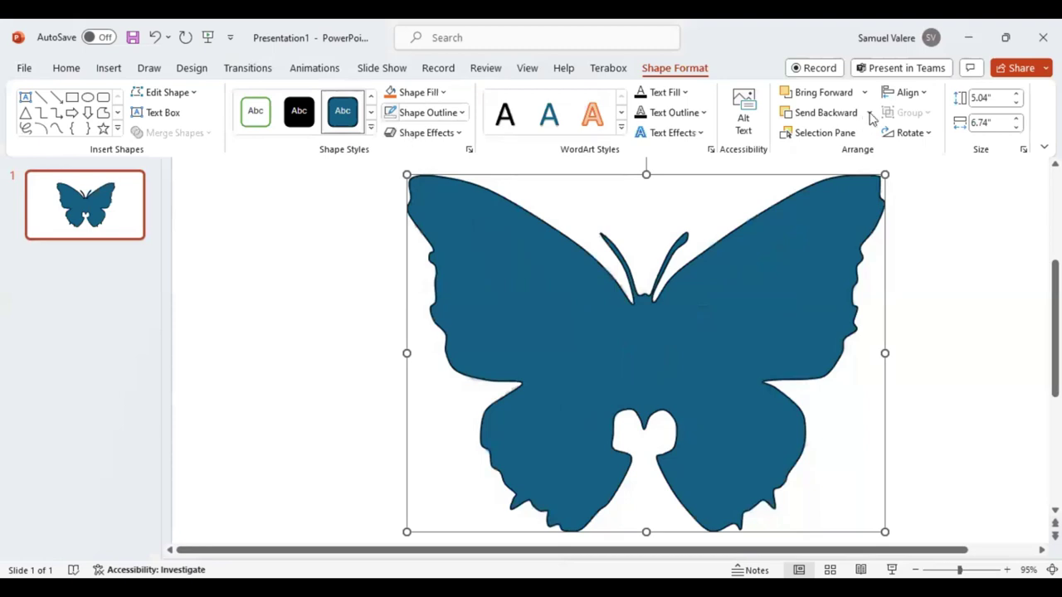
# Select the left eye, nose, right eye and the upper right teeth together.
pyautogui.click(537, 304)
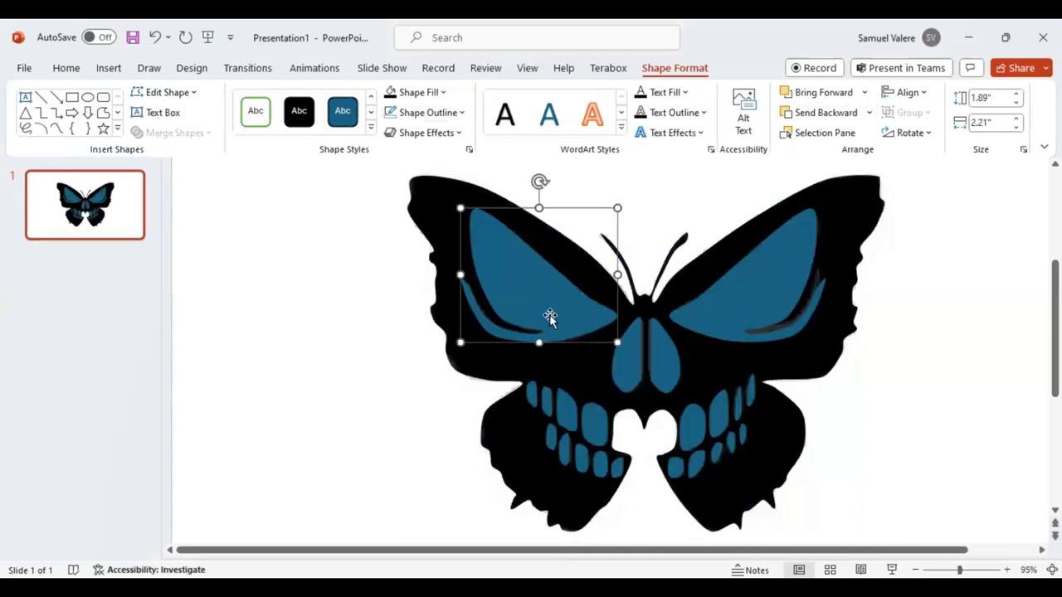
pyautogui.keyDown('shift'); pyautogui.click(636, 365); pyautogui.keyUp('shift')
pyautogui.keyDown('shift'); pyautogui.click(725, 311); pyautogui.keyUp('shift')
pyautogui.keyDown('shift'); pyautogui.click(749, 391); pyautogui.keyUp('shift')
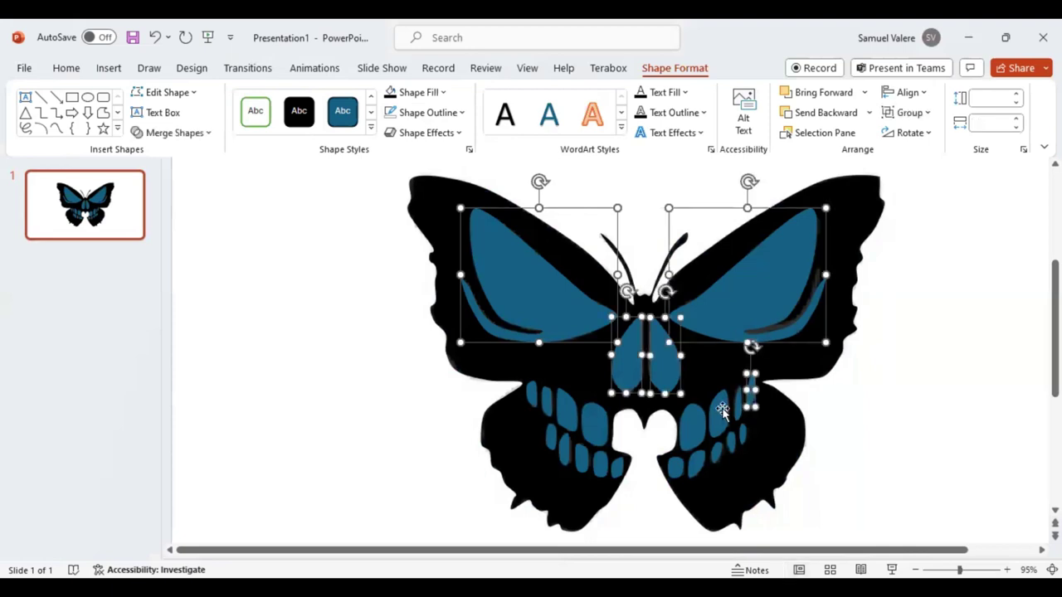
pyautogui.keyDown('shift'); pyautogui.click(722, 411); pyautogui.keyUp('shift')
pyautogui.keyDown('shift'); pyautogui.click(709, 418); pyautogui.keyUp('shift')
pyautogui.keyDown('shift'); pyautogui.click(695, 421); pyautogui.keyUp('shift')
# Add all remaining left, bottom and right teeth to the selection.
pyautogui.keyDown('shift'); pyautogui.click(591, 425); pyautogui.keyUp('shift')
pyautogui.keyDown('shift'); pyautogui.click(555, 407); pyautogui.keyUp('shift')
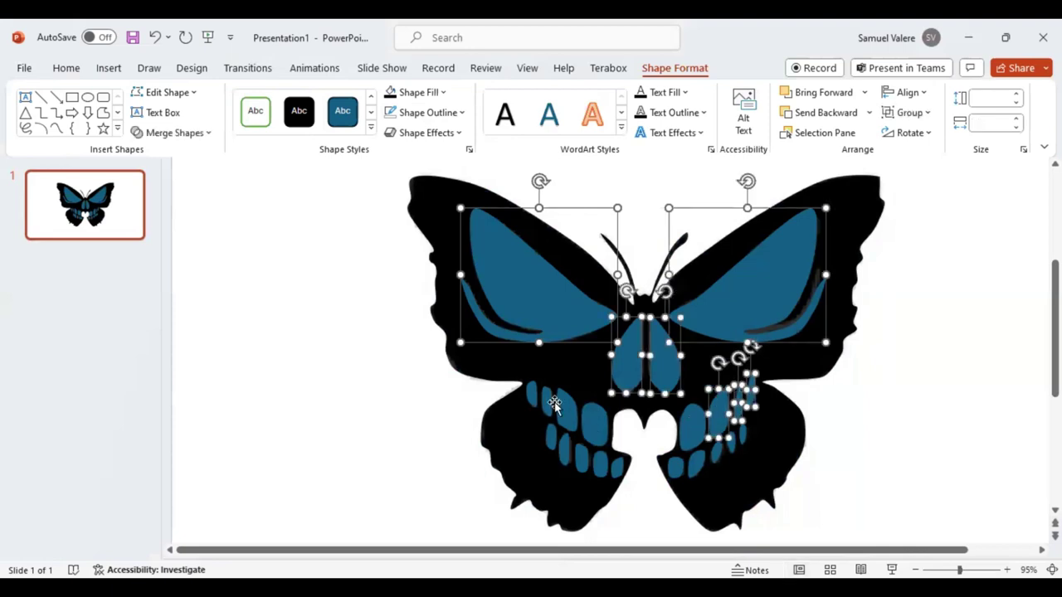
pyautogui.keyDown('shift'); pyautogui.click(535, 396); pyautogui.keyUp('shift')
pyautogui.keyDown('shift'); pyautogui.click(541, 419); pyautogui.keyUp('shift')
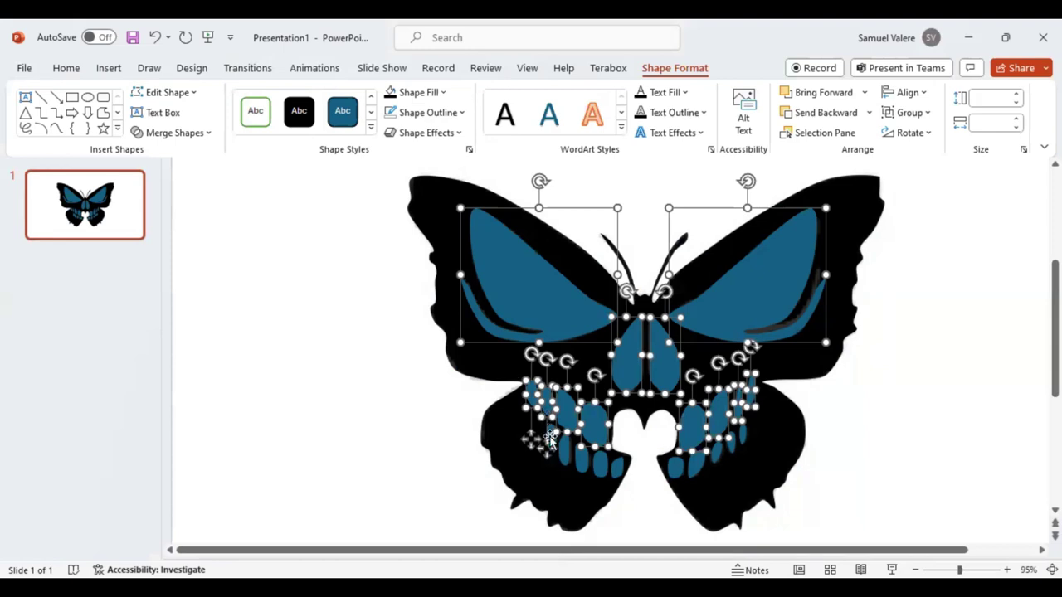
pyautogui.keyDown('shift'); pyautogui.click(550, 419); pyautogui.keyUp('shift')
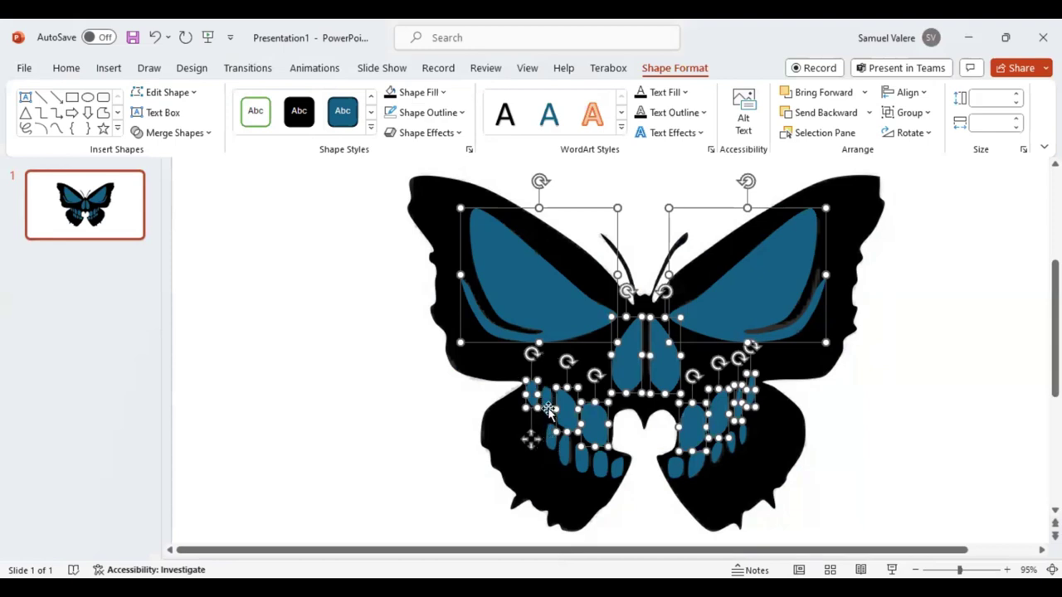
pyautogui.keyDown('shift'); pyautogui.click(563, 448); pyautogui.keyUp('shift')
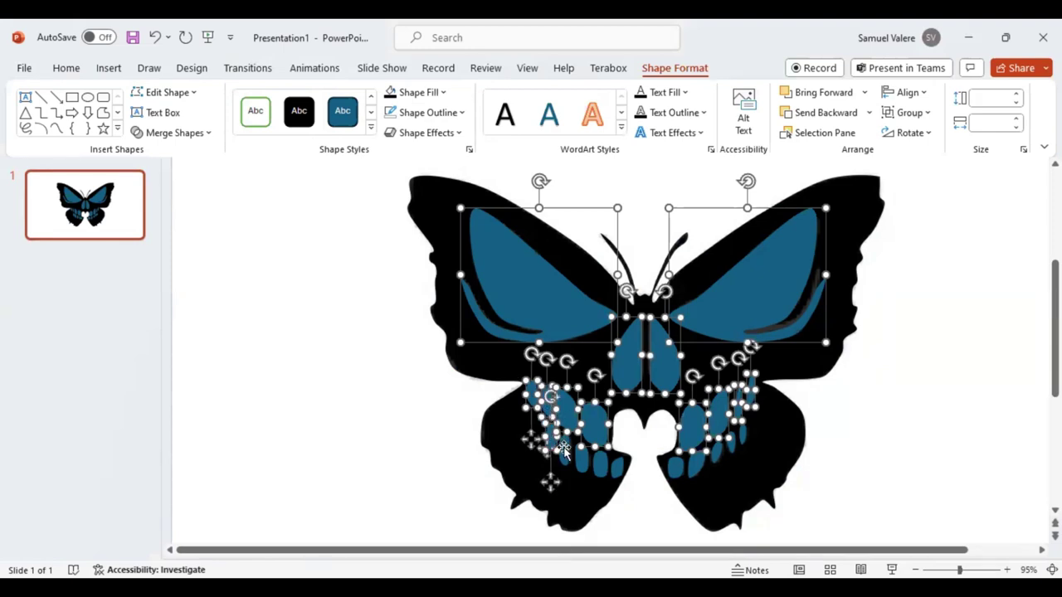
pyautogui.keyDown('shift'); pyautogui.click(581, 458); pyautogui.keyUp('shift')
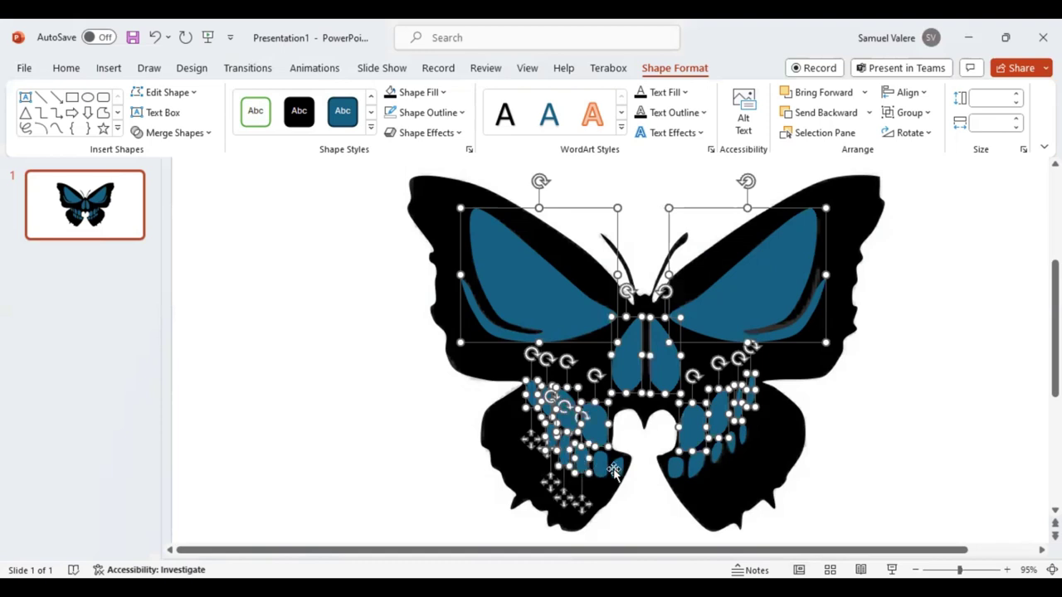
pyautogui.keyDown('shift'); pyautogui.click(614, 469); pyautogui.keyUp('shift')
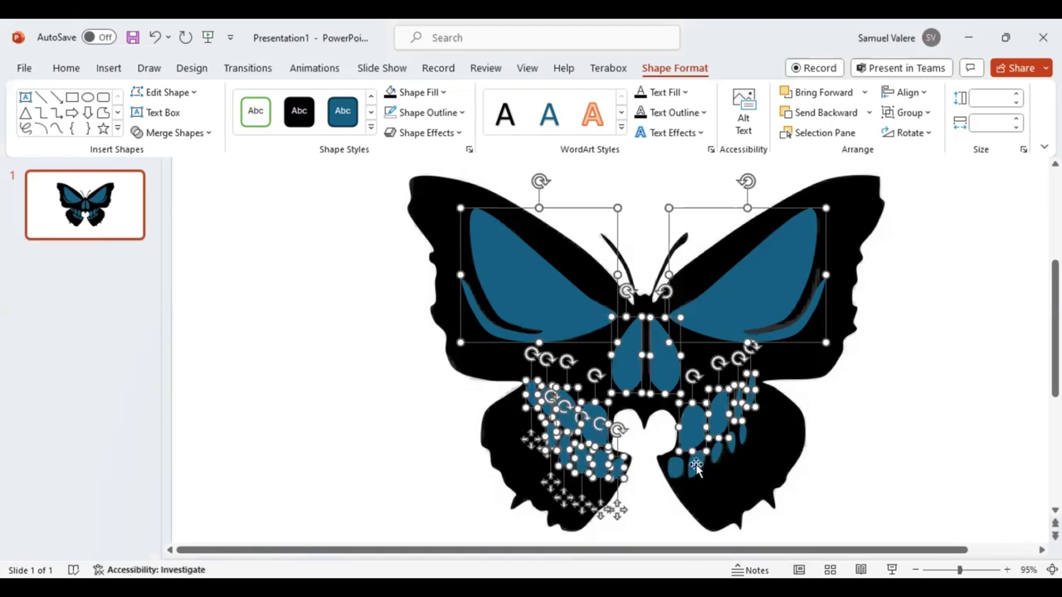
pyautogui.keyDown('shift'); pyautogui.click(676, 466); pyautogui.keyUp('shift')
pyautogui.keyDown('shift'); pyautogui.click(711, 456); pyautogui.keyUp('shift')
pyautogui.keyDown('shift'); pyautogui.click(723, 446); pyautogui.keyUp('shift')
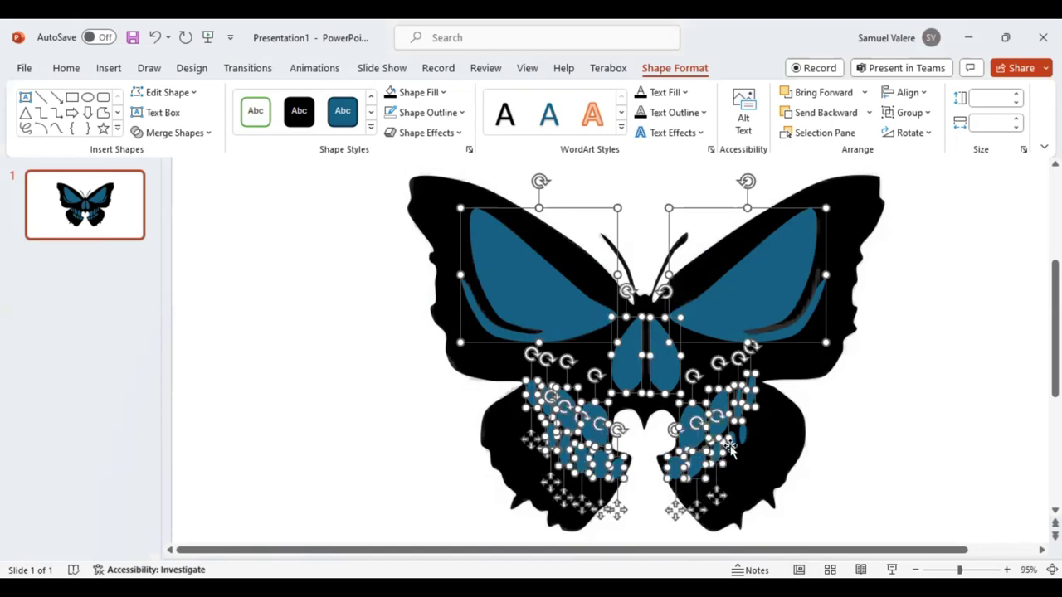
pyautogui.keyDown('shift'); pyautogui.click(741, 433); pyautogui.keyUp('shift')
pyautogui.keyDown('shift'); pyautogui.click(743, 432); pyautogui.keyUp('shift')
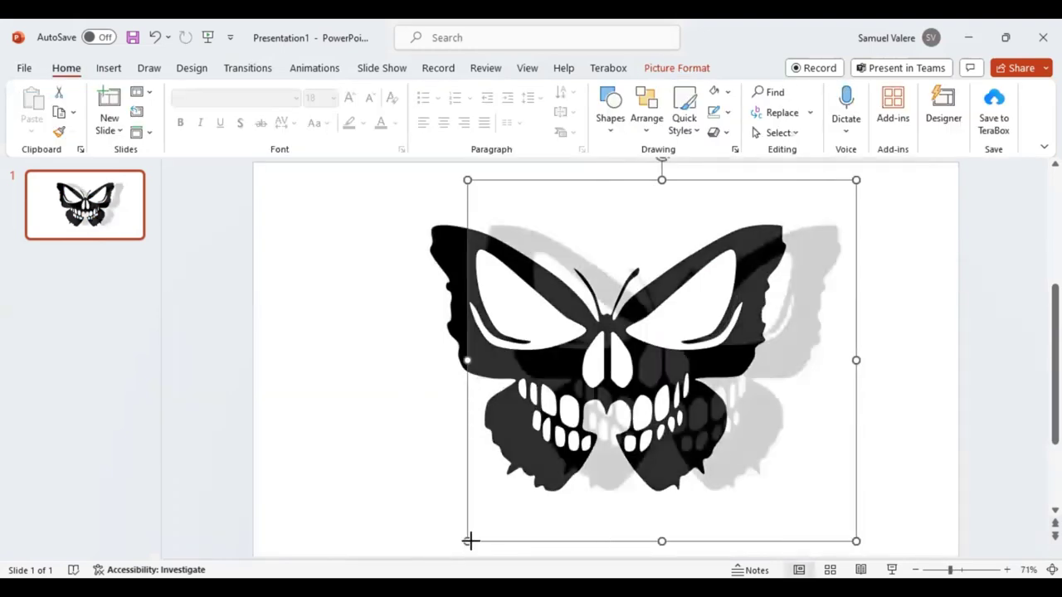
# Shrink the original picture to a top-right thumbnail and restore it to 0% transparency.
pyautogui.moveTo(733, 446); pyautogui.dragTo(871, 255)
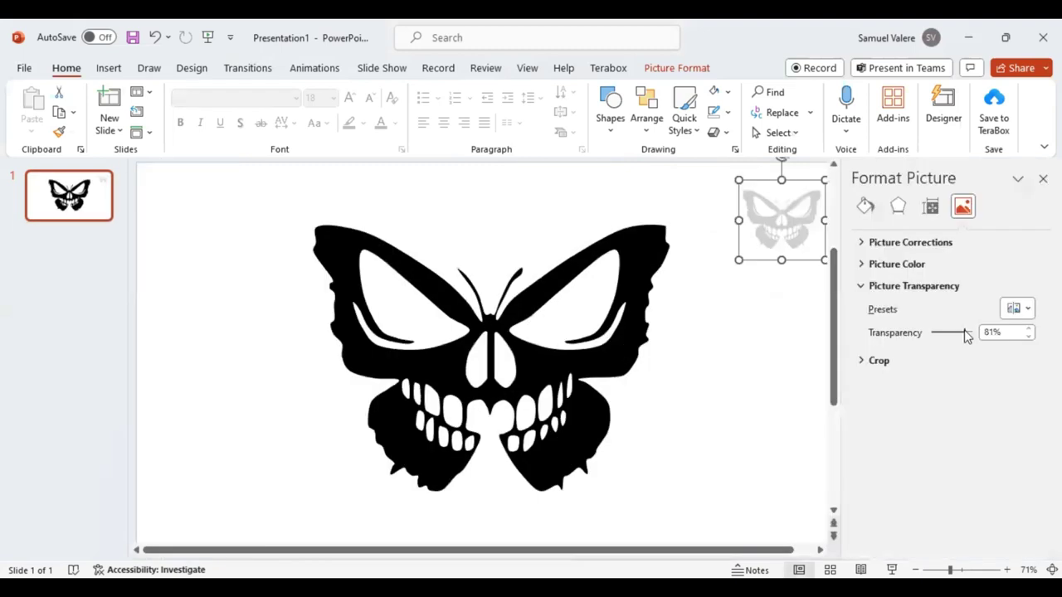
pyautogui.hotkey('ctrl', 'z')
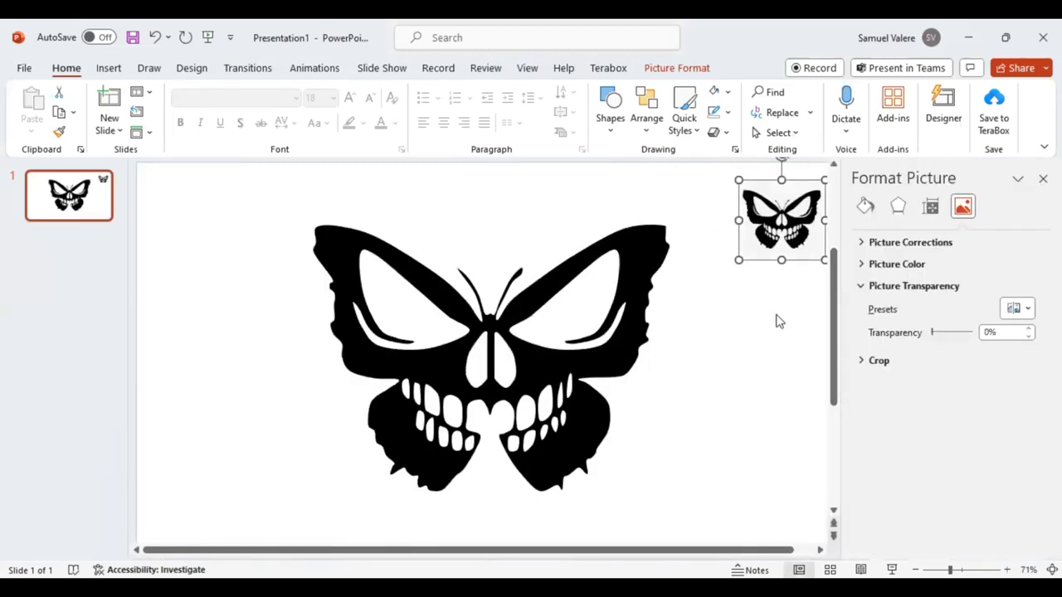